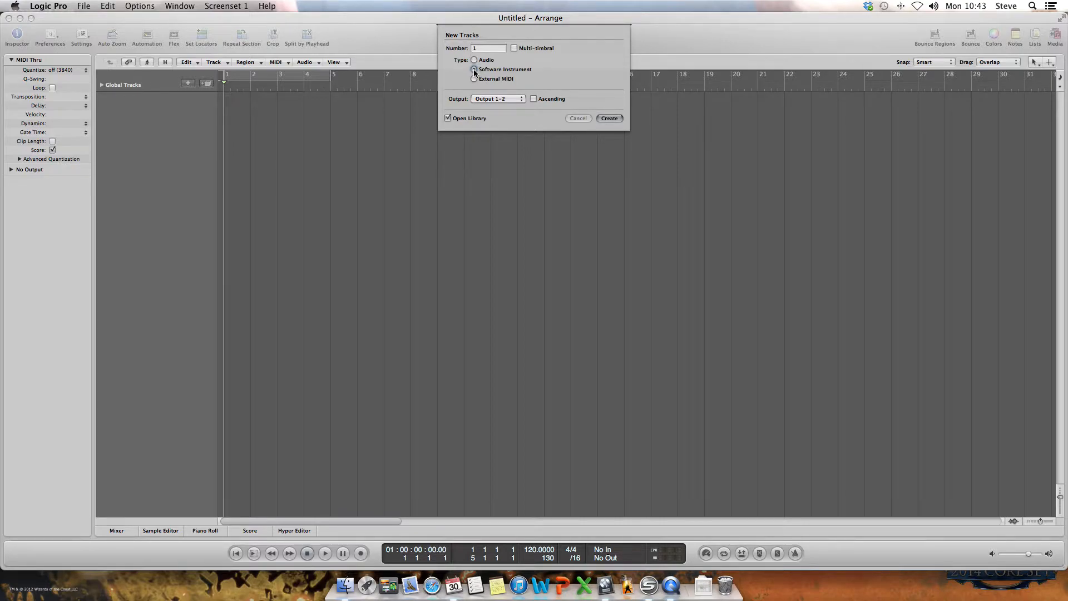
Create a software instrument track using EVP88 Electric Piano, with the Library open
{"action": "left_click", "coordinate": [610, 119]}
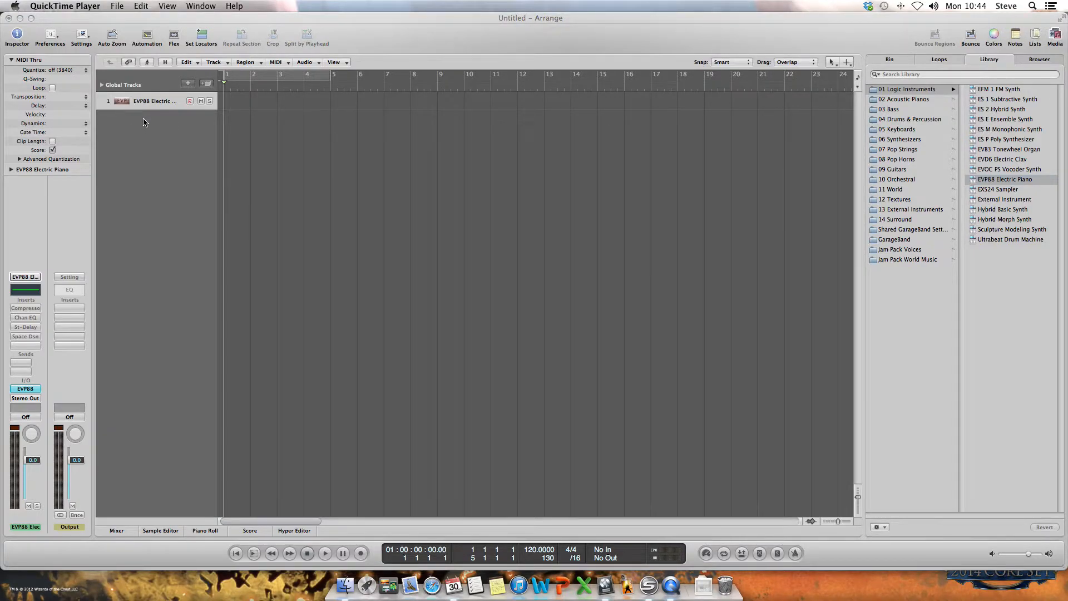
Replace the track's EVP88 with Ultrabeat (Drum Synth) from the instrument slot's plug-in menu
{"action": "left_click", "coordinate": [151, 103]}
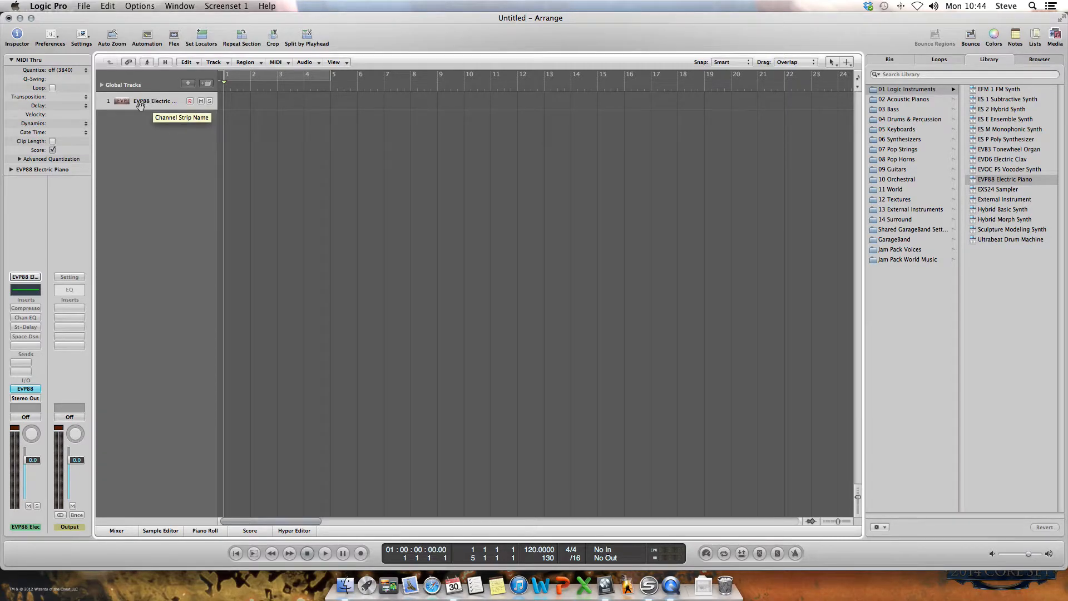
{"action": "left_click", "coordinate": [27, 389]}
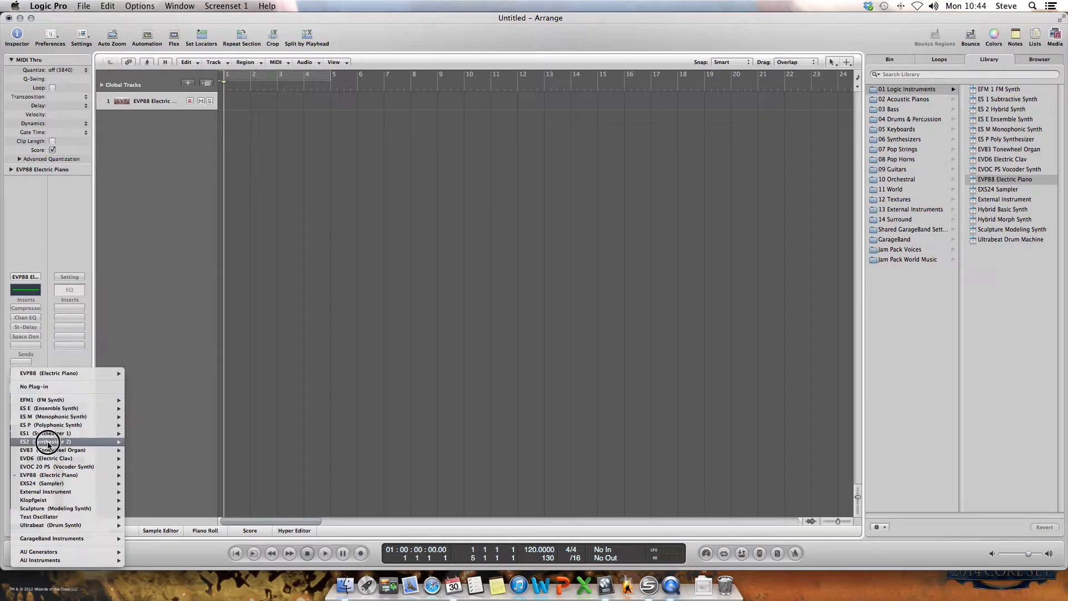
{"action": "left_click", "coordinate": [54, 528]}
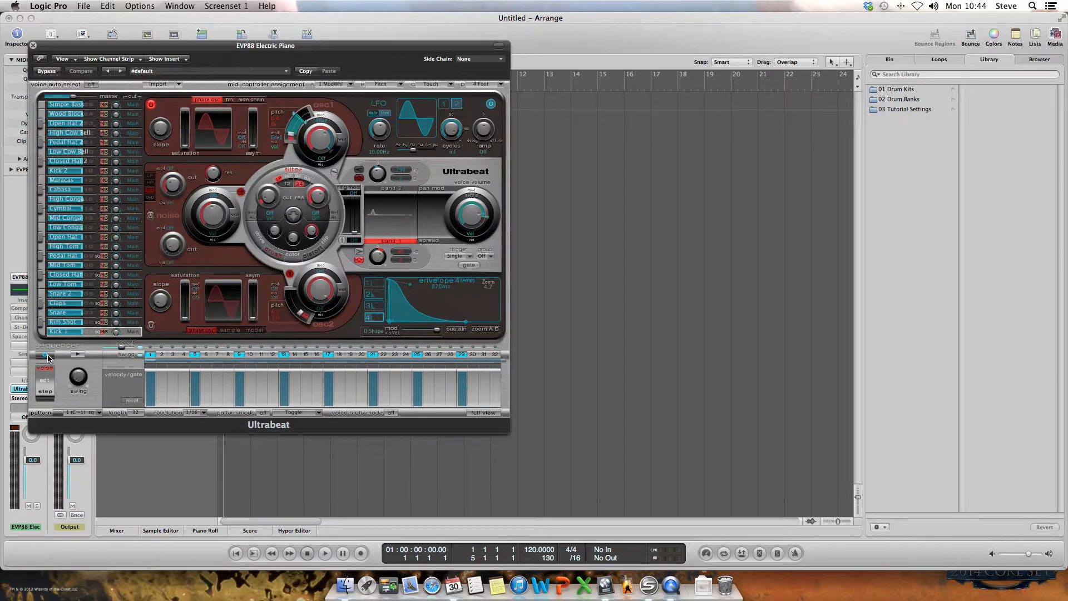
Play and stop Ultrabeat's default pattern, then open the settings menu beside the preset field
{"action": "left_click", "coordinate": [77, 355]}
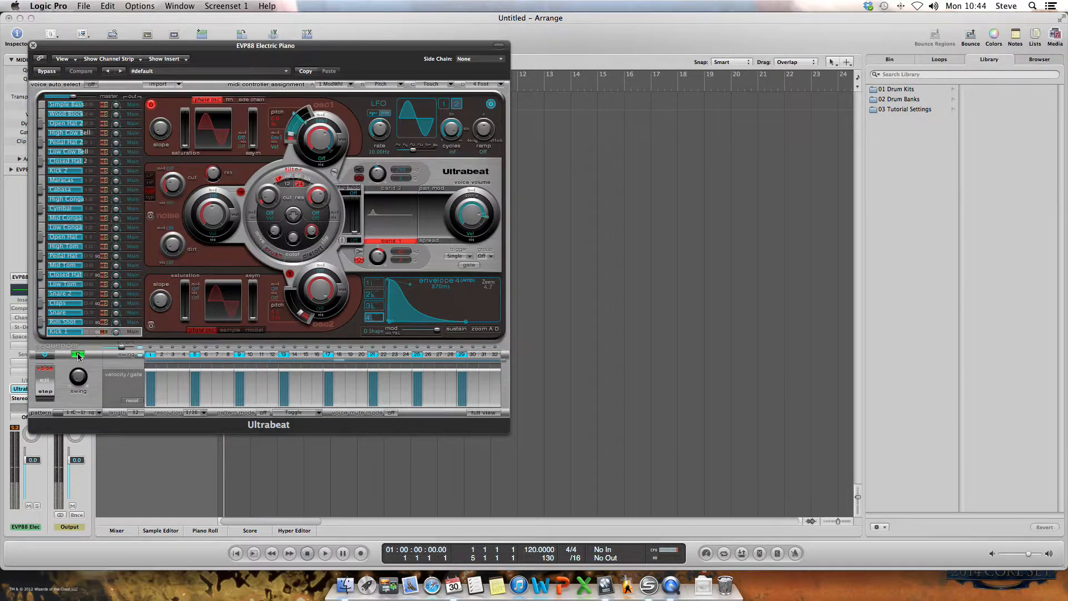
{"action": "left_click", "coordinate": [78, 355]}
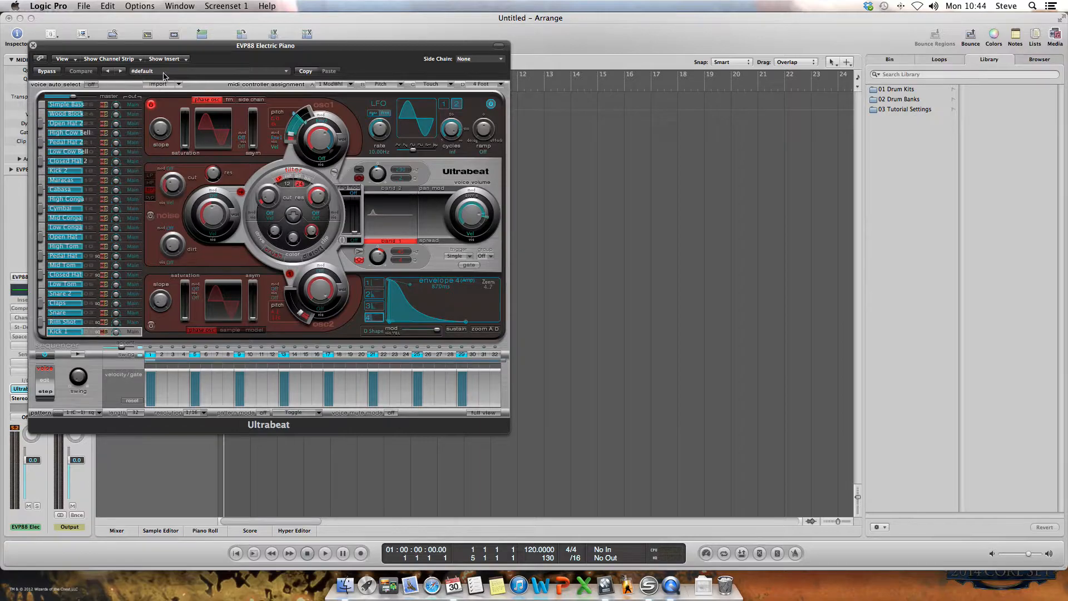
{"action": "left_click", "coordinate": [287, 72]}
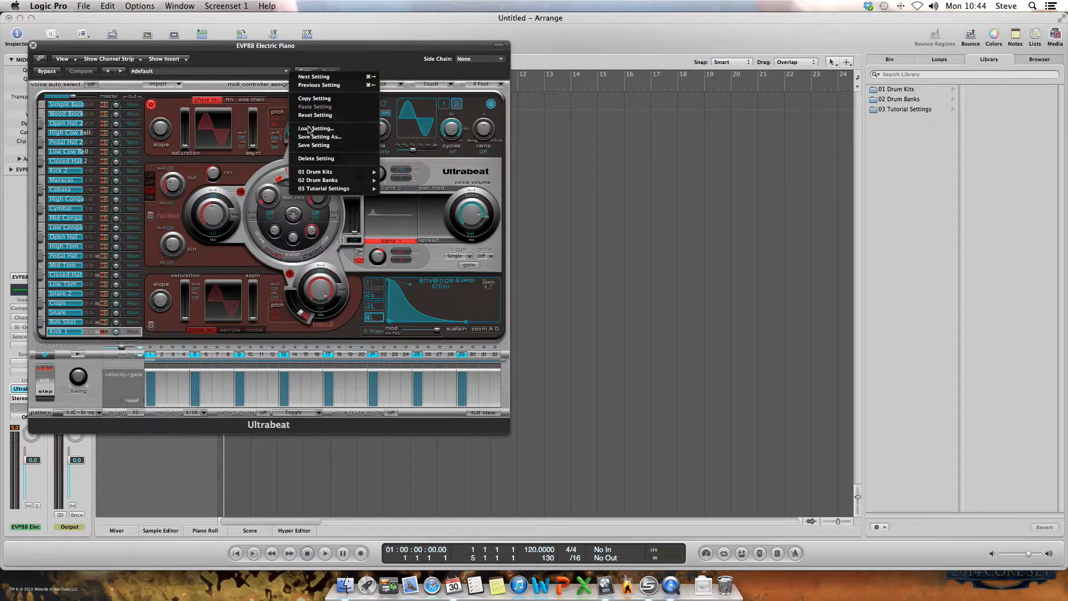
Load 01 Drum Kits > Studio Tight Kit, then play and stop its pattern
{"action": "mouse_move", "coordinate": [307, 173]}
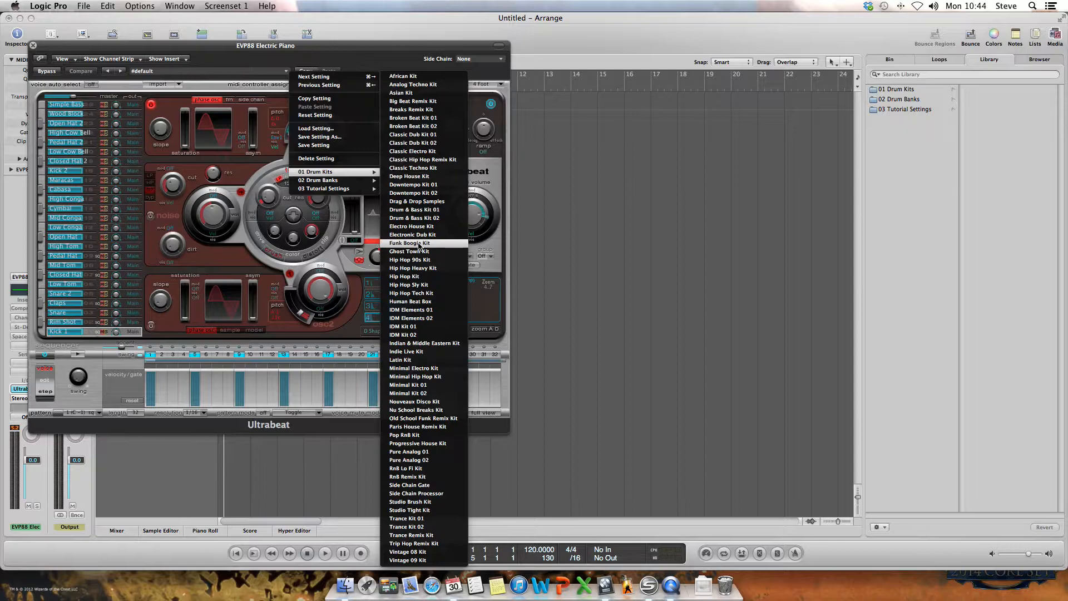
{"action": "left_click", "coordinate": [444, 511]}
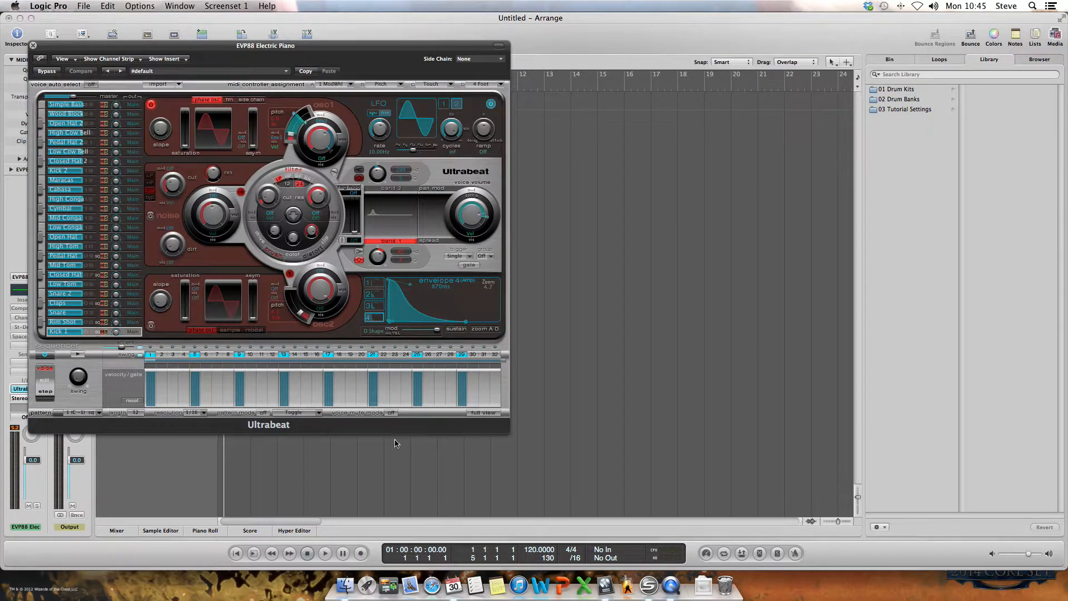
{"action": "left_click", "coordinate": [77, 354]}
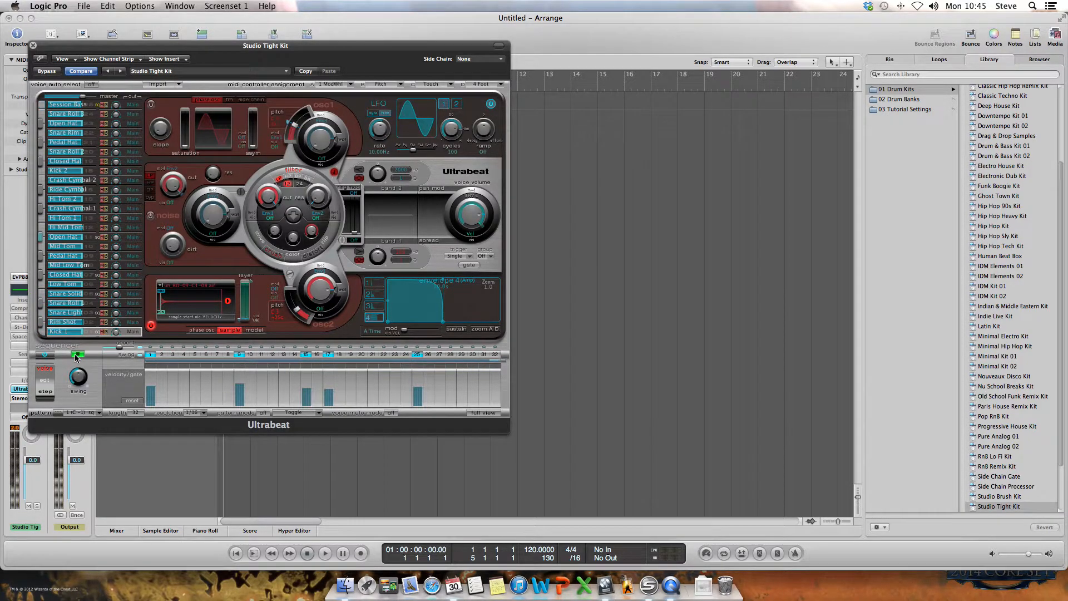
{"action": "left_click", "coordinate": [76, 355]}
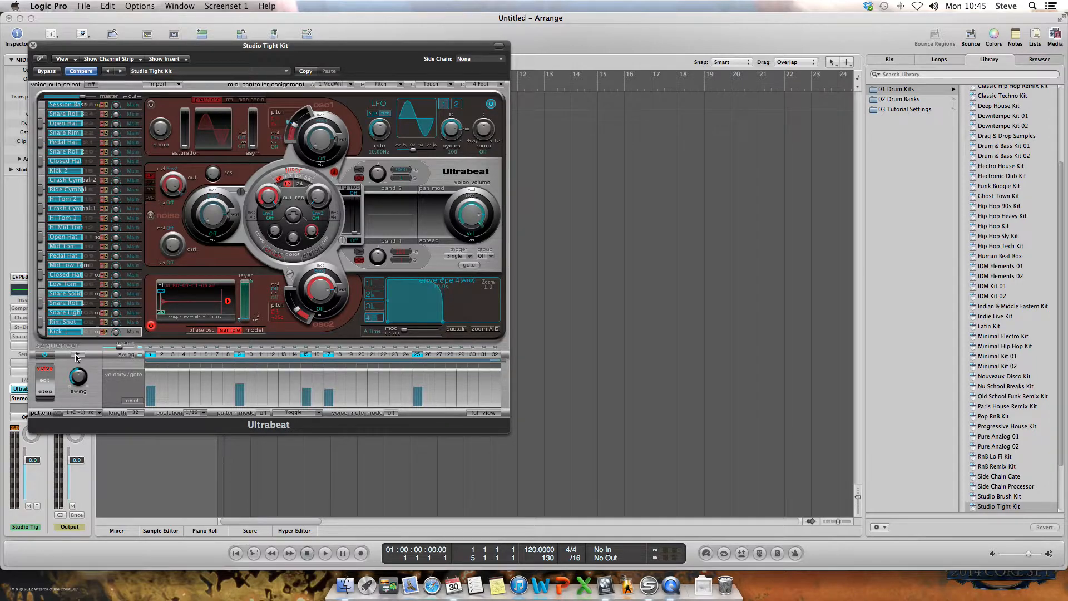
Switch the sequencer to Full View and start the Studio Tight Kit pattern playing
{"action": "left_click", "coordinate": [484, 413]}
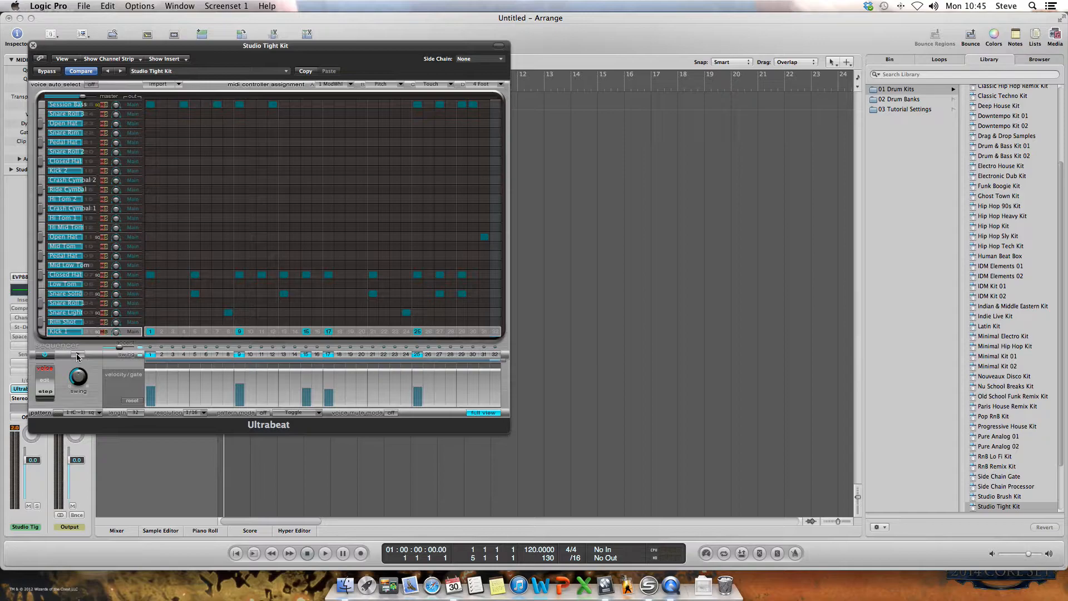
{"action": "left_click", "coordinate": [77, 355]}
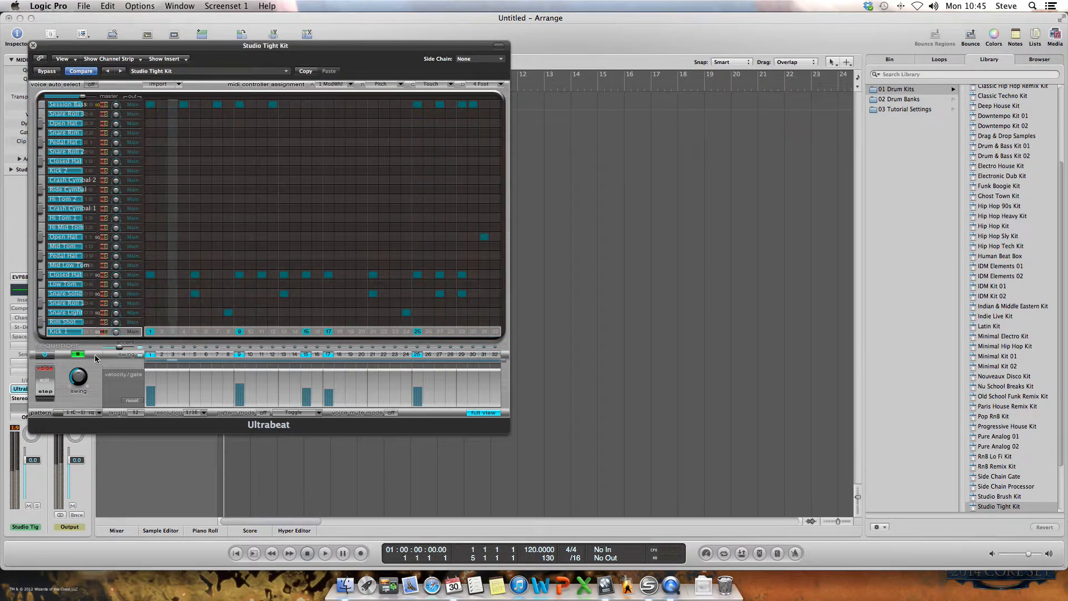
Stop the sequencer and clear every Kick 1, Snare Light and Snare Solid step
{"action": "left_click", "coordinate": [78, 354]}
{"action": "left_click", "coordinate": [150, 332]}
{"action": "left_click", "coordinate": [240, 332]}
{"action": "left_click", "coordinate": [306, 332]}
{"action": "left_click", "coordinate": [328, 332]}
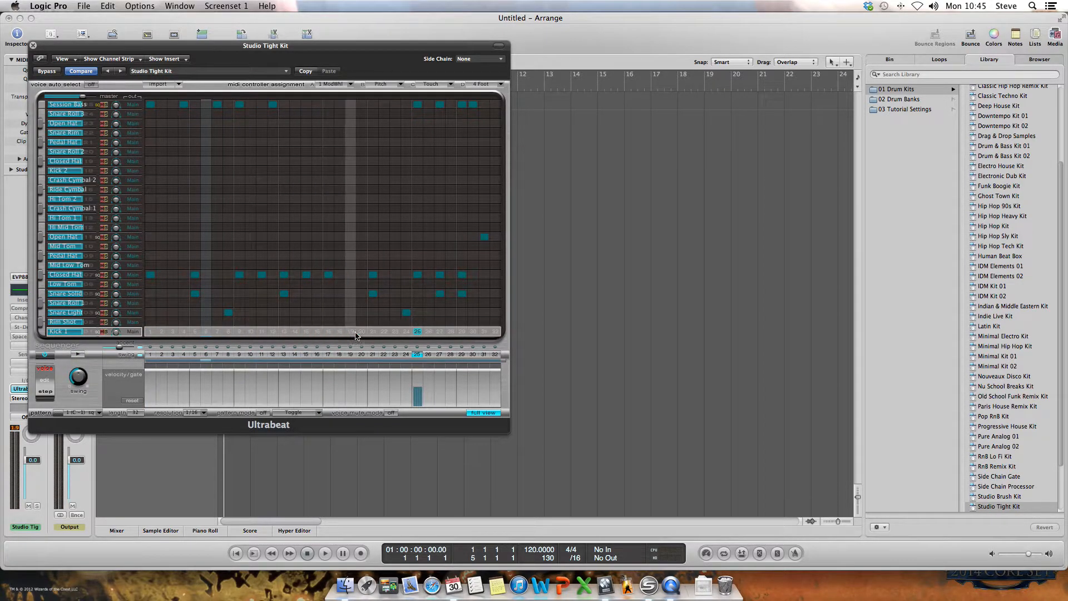
{"action": "left_click", "coordinate": [417, 331]}
{"action": "left_click", "coordinate": [407, 312]}
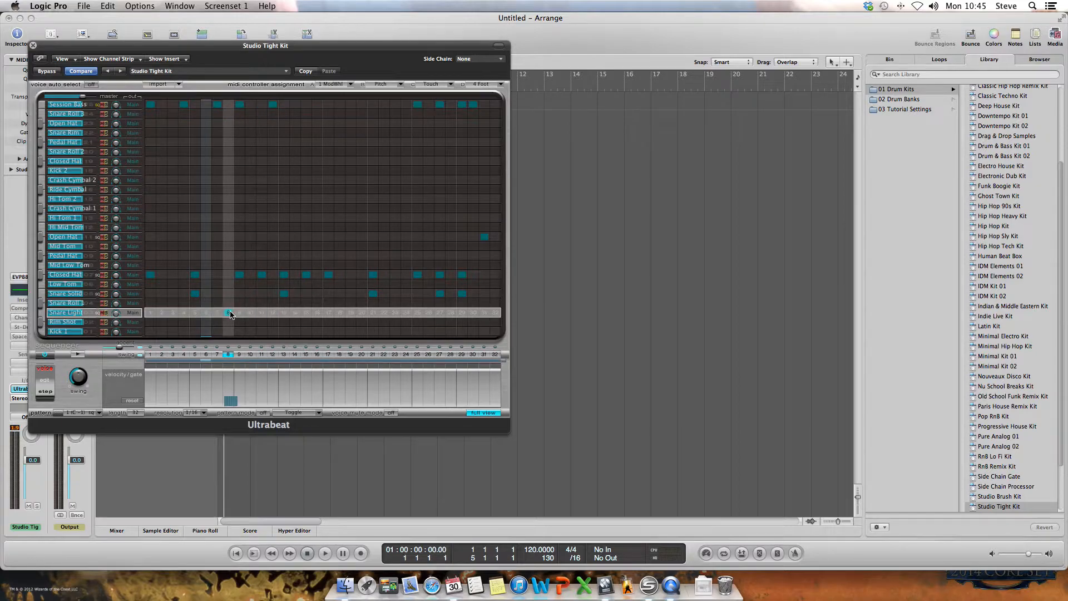
{"action": "left_click", "coordinate": [228, 312]}
{"action": "left_click", "coordinate": [195, 294]}
{"action": "left_click", "coordinate": [283, 293]}
{"action": "left_click", "coordinate": [373, 294]}
{"action": "left_click", "coordinate": [439, 293]}
{"action": "left_click", "coordinate": [461, 293]}
Clear all eleven Closed Hat steps, from step 29 back to step 1
{"action": "left_click", "coordinate": [462, 274]}
{"action": "left_click", "coordinate": [439, 274]}
{"action": "left_click", "coordinate": [417, 275]}
{"action": "left_click", "coordinate": [372, 274]}
{"action": "left_click", "coordinate": [328, 274]}
{"action": "left_click", "coordinate": [306, 275]}
{"action": "left_click", "coordinate": [284, 274]}
{"action": "left_click", "coordinate": [262, 275]}
{"action": "left_click", "coordinate": [239, 274]}
{"action": "left_click", "coordinate": [194, 274]}
{"action": "left_click", "coordinate": [150, 274]}
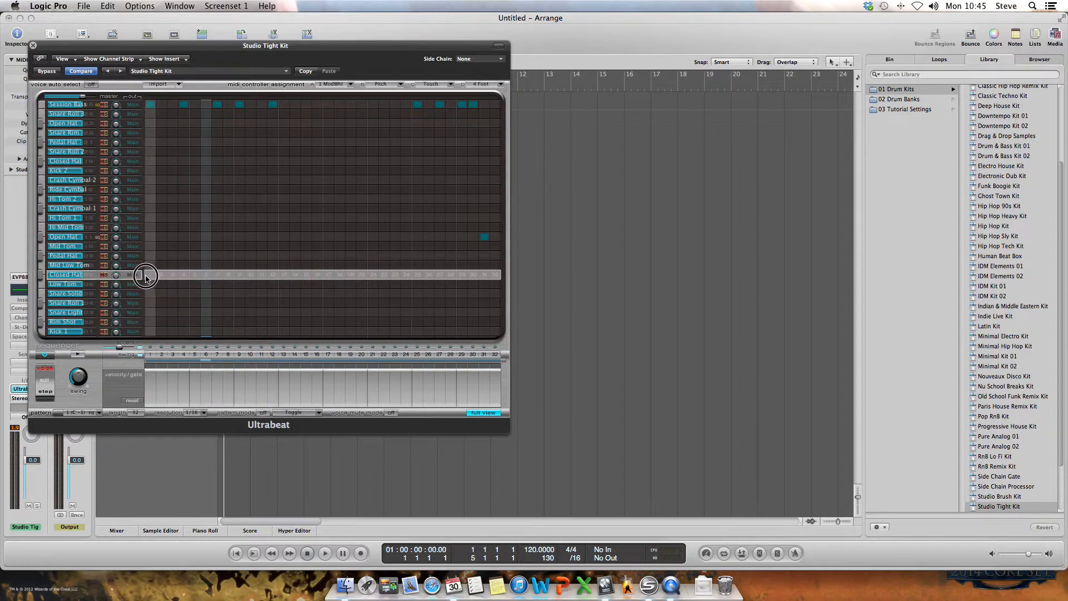
Clear the nine Session Bass steps and the last Open Hat step
{"action": "left_click", "coordinate": [150, 104]}
{"action": "left_click", "coordinate": [183, 104]}
{"action": "left_click", "coordinate": [216, 104]}
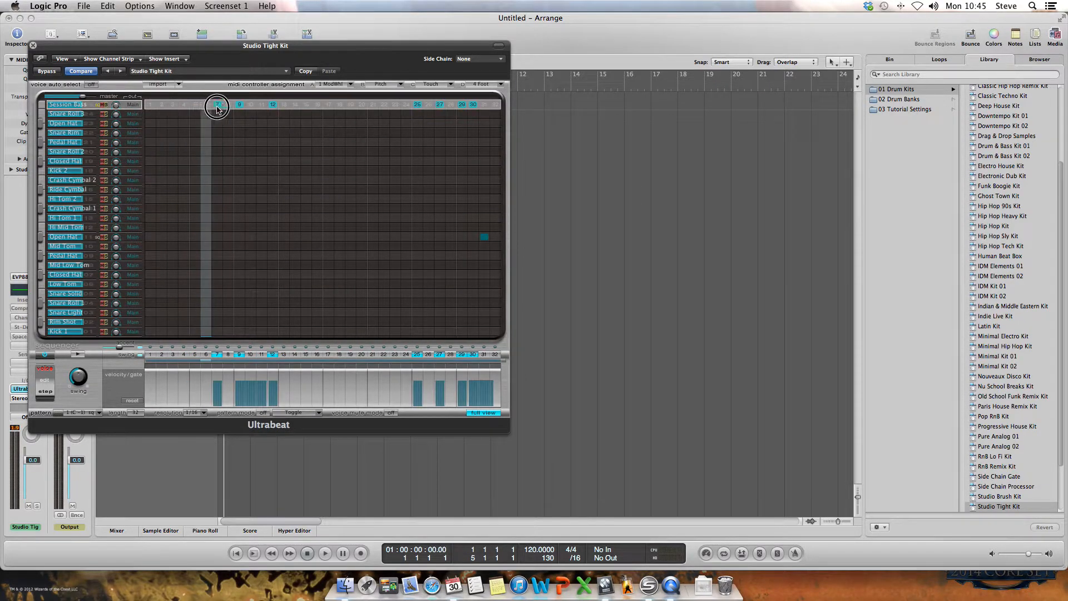
{"action": "left_click", "coordinate": [240, 104]}
{"action": "left_click", "coordinate": [273, 104]}
{"action": "left_click", "coordinate": [417, 104]}
{"action": "left_click", "coordinate": [440, 104]}
{"action": "left_click", "coordinate": [462, 104]}
{"action": "left_click", "coordinate": [472, 104]}
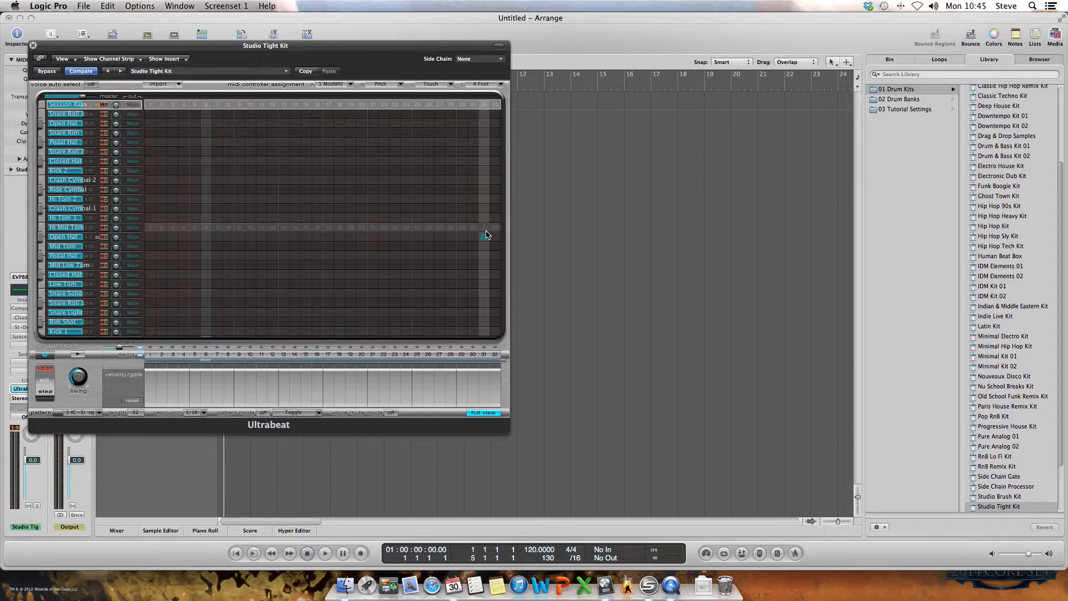
{"action": "left_click", "coordinate": [484, 236]}
{"action": "left_click", "coordinate": [94, 333]}
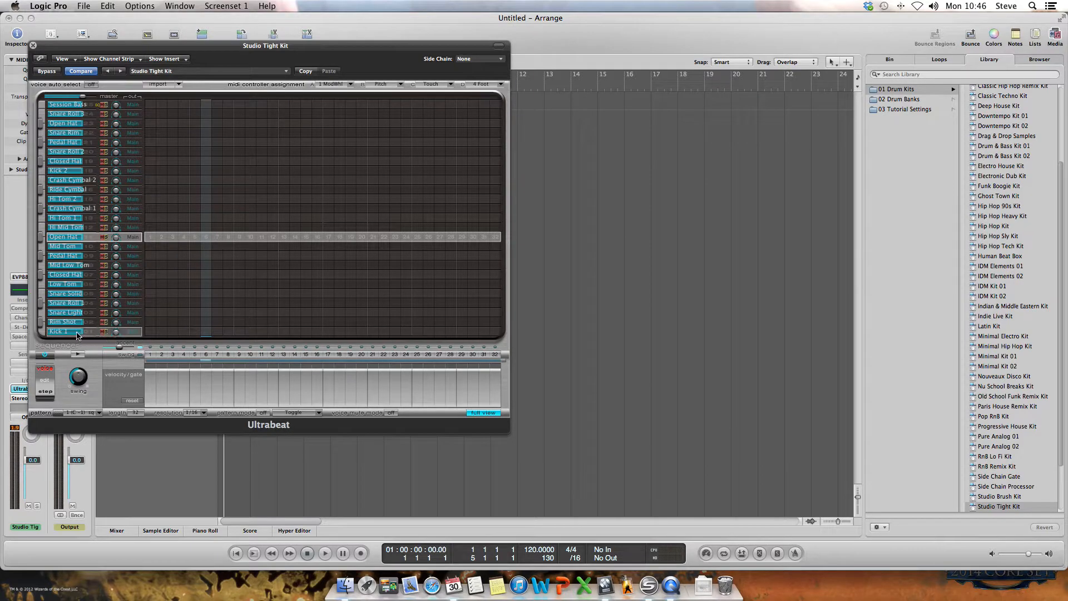
Audition Kick 1 and switch on its steps 1, 9, 17 and 25
{"action": "left_click", "coordinate": [42, 333]}
{"action": "left_click", "coordinate": [41, 332]}
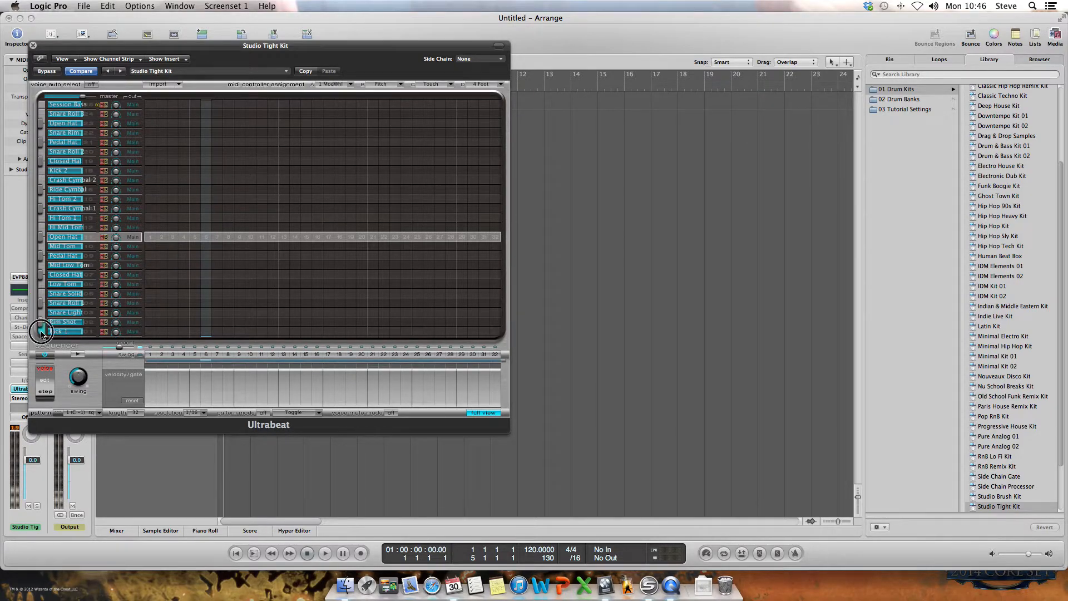
{"action": "left_click", "coordinate": [149, 332]}
{"action": "left_click", "coordinate": [239, 332]}
{"action": "left_click", "coordinate": [329, 332]}
{"action": "left_click", "coordinate": [417, 332]}
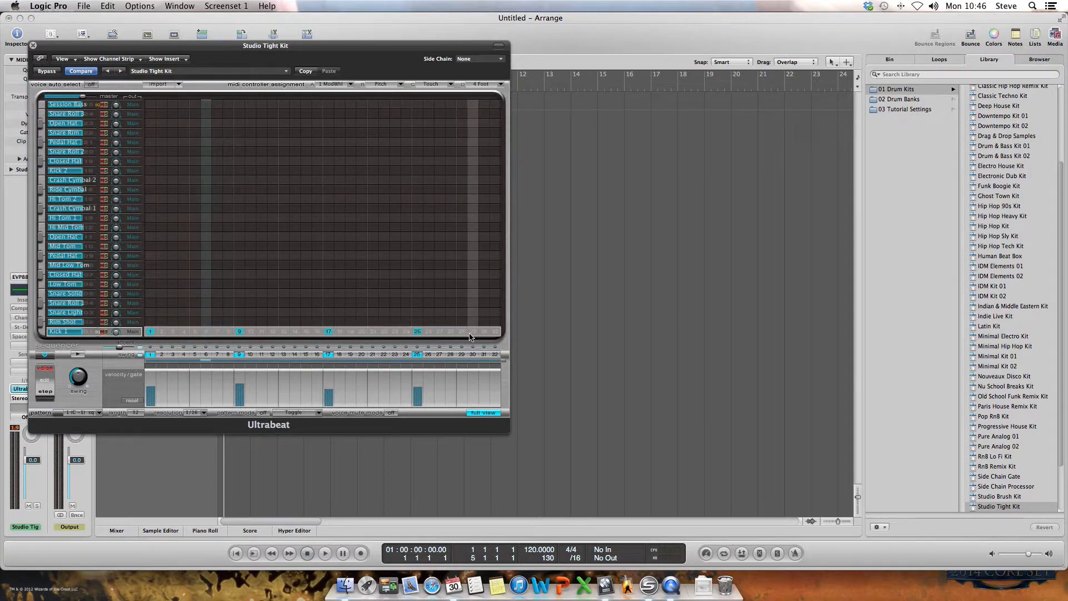
{"action": "left_click", "coordinate": [46, 296]}
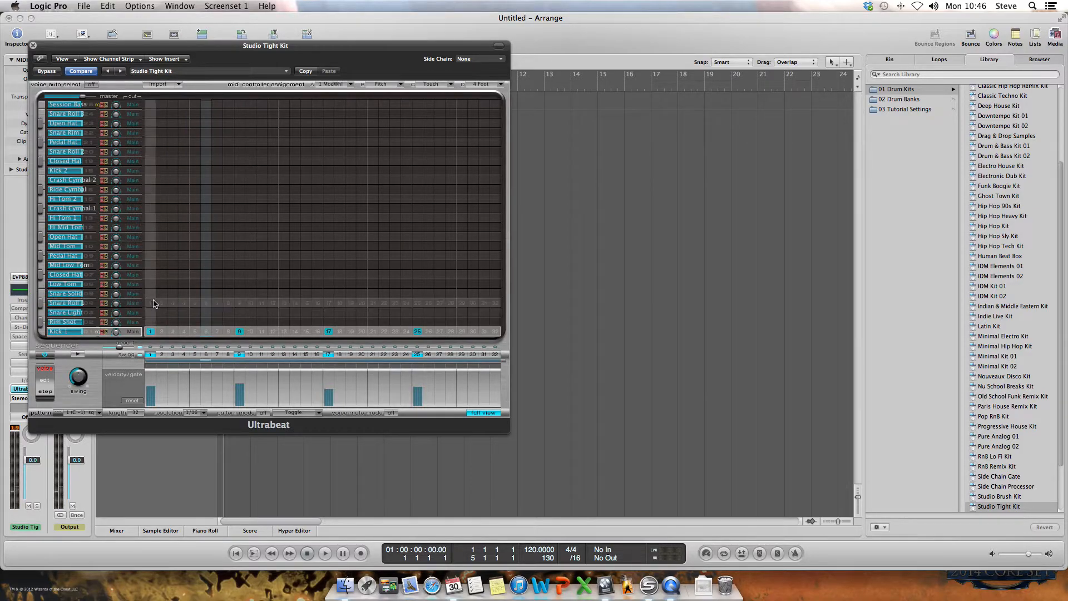
Switch on the Snare Solid row at steps 5, 13, 21 and 29 for the backbeat
{"action": "left_click", "coordinate": [195, 294]}
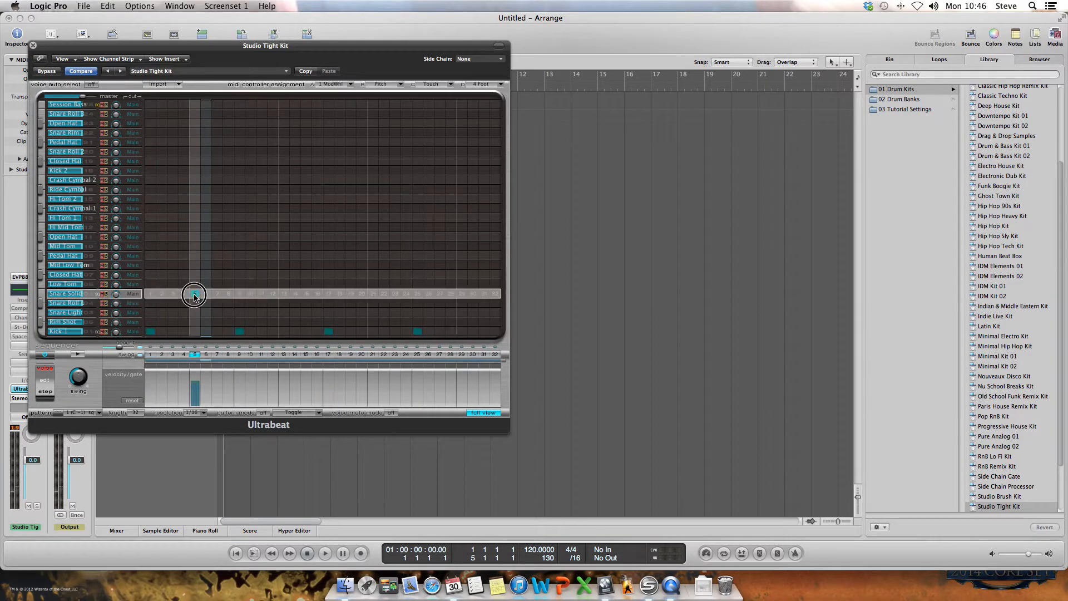
{"action": "left_click", "coordinate": [284, 294]}
{"action": "left_click", "coordinate": [372, 293]}
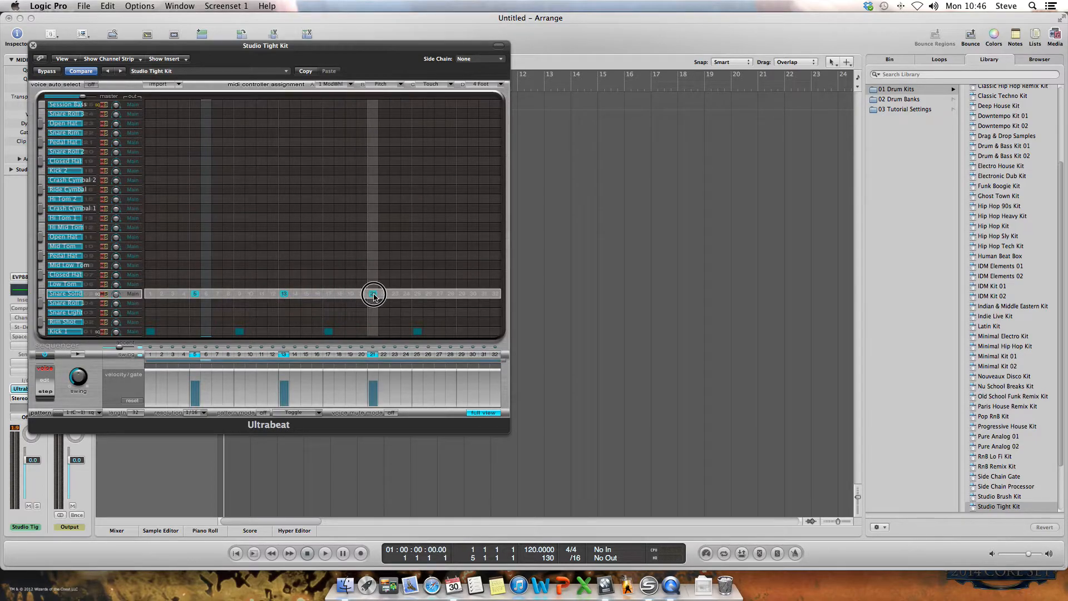
{"action": "left_click", "coordinate": [462, 293]}
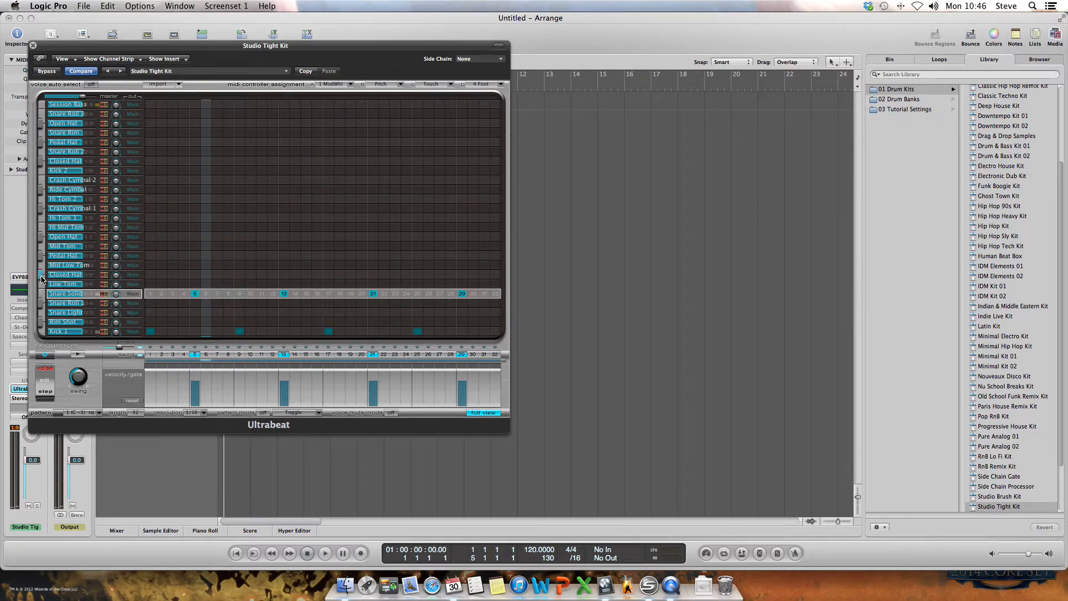
Add Closed Hat hits on steps 1, 5, 9, 13, 17, 21, 25 and 29
{"action": "left_click", "coordinate": [151, 275]}
{"action": "left_click", "coordinate": [195, 275]}
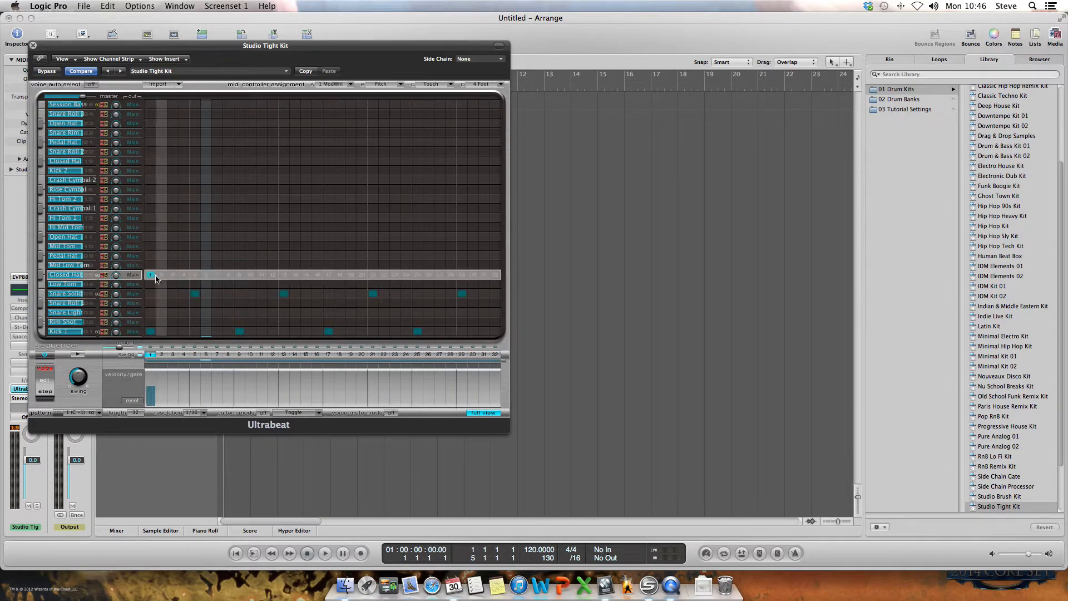
{"action": "left_click", "coordinate": [239, 275]}
{"action": "left_click", "coordinate": [283, 275]}
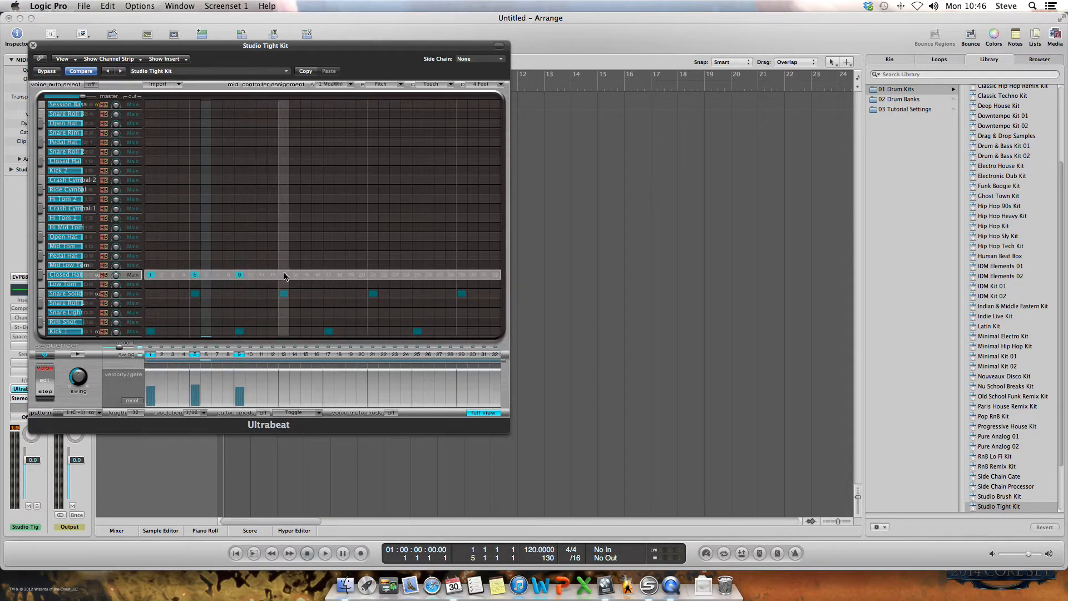
{"action": "left_click", "coordinate": [328, 275]}
{"action": "left_click", "coordinate": [373, 274]}
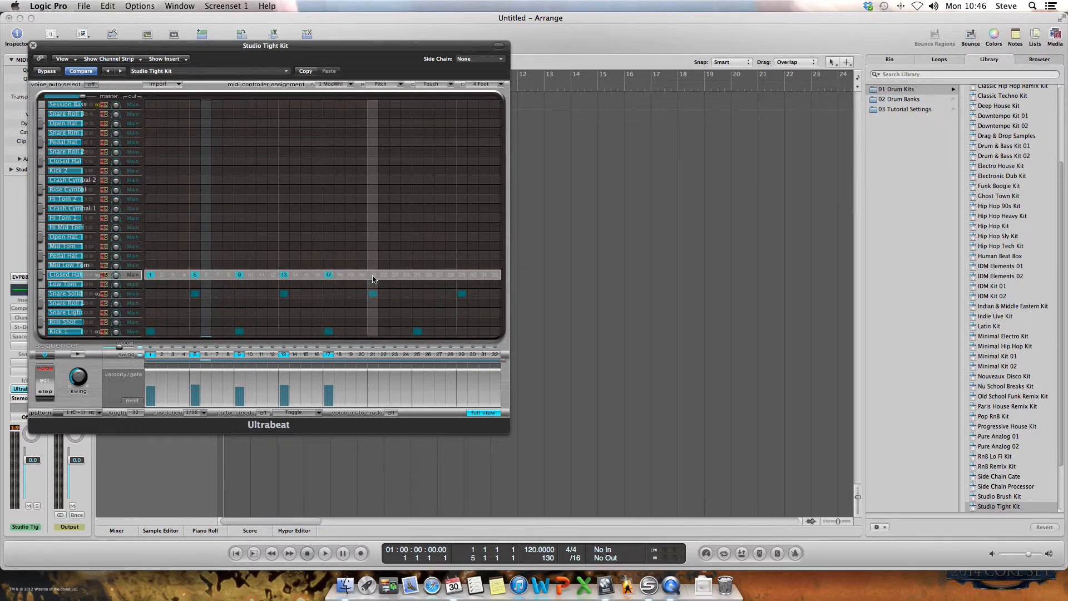
{"action": "left_click", "coordinate": [417, 275]}
{"action": "left_click", "coordinate": [461, 274]}
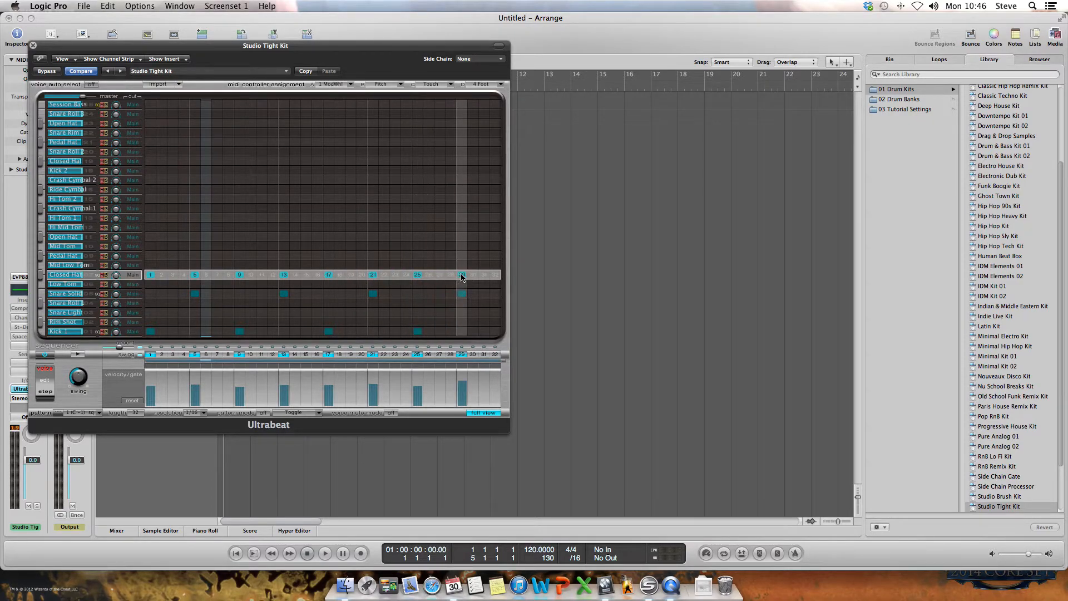
Fill in Closed Hat steps 3, 7, 11, 15, 19, 23, 27 and 31
{"action": "left_click", "coordinate": [173, 275]}
{"action": "left_click", "coordinate": [217, 275]}
{"action": "left_click", "coordinate": [262, 275]}
{"action": "left_click", "coordinate": [306, 274]}
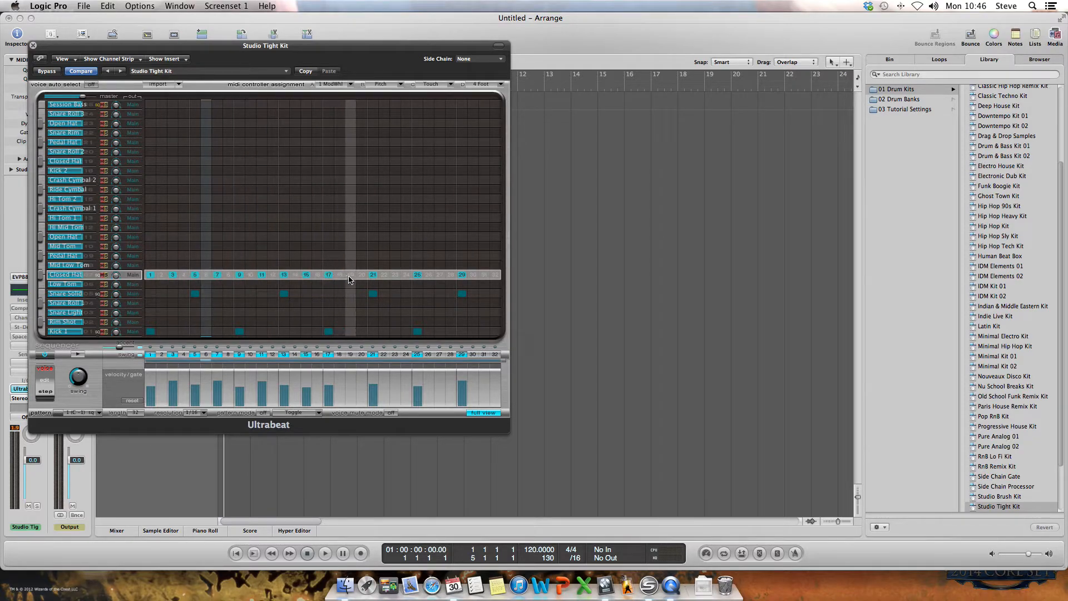
{"action": "left_click", "coordinate": [351, 275]}
{"action": "left_click", "coordinate": [395, 274]}
{"action": "left_click", "coordinate": [440, 275]}
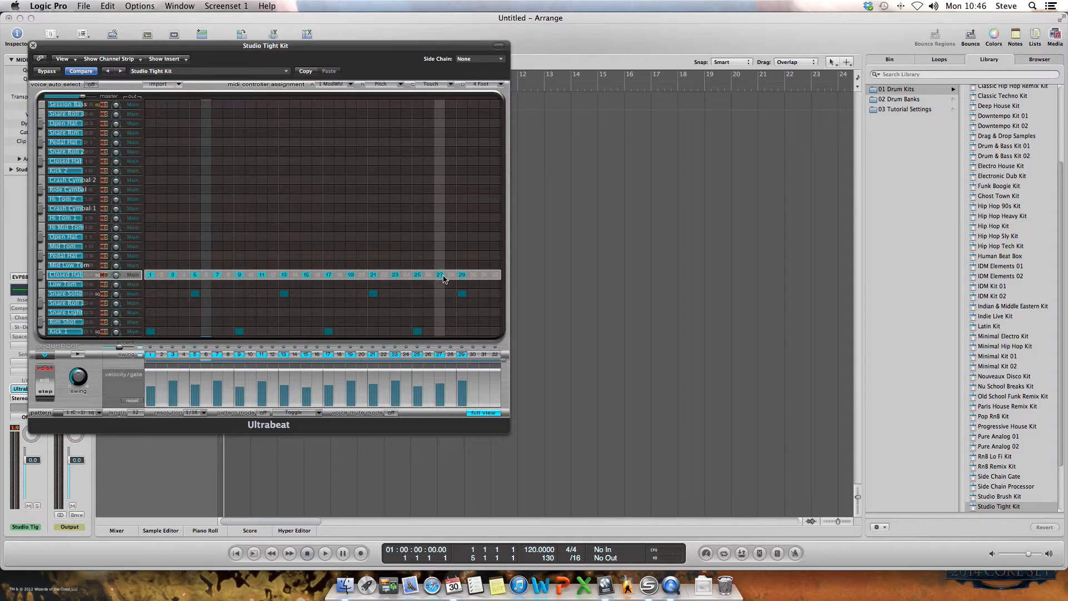
{"action": "left_click", "coordinate": [484, 274]}
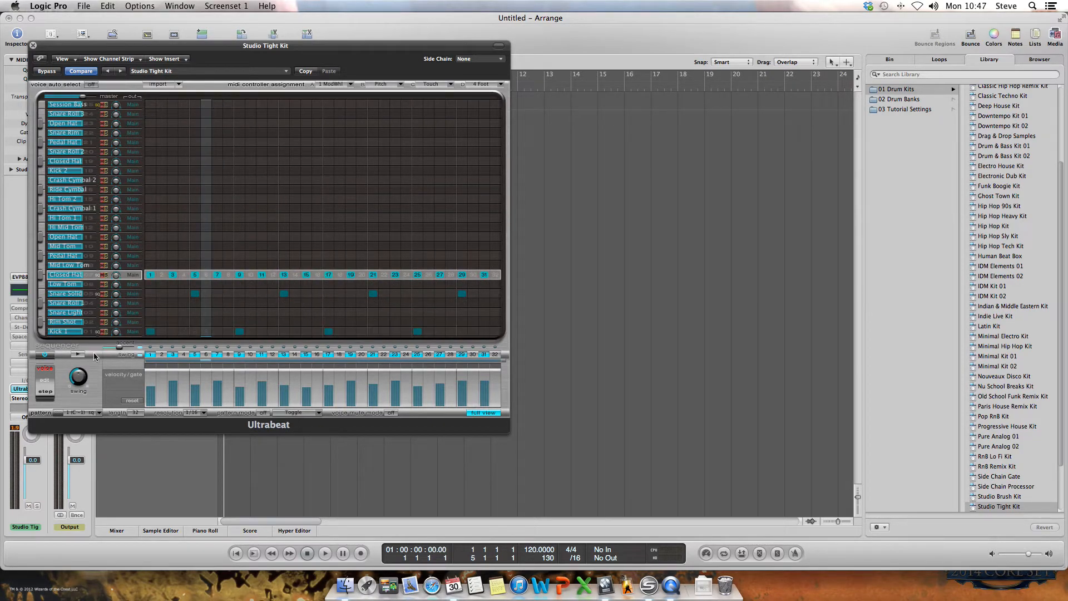
Play, stop and restart the sequencer to hear kick, snare and hi-hats together
{"action": "left_click", "coordinate": [76, 354]}
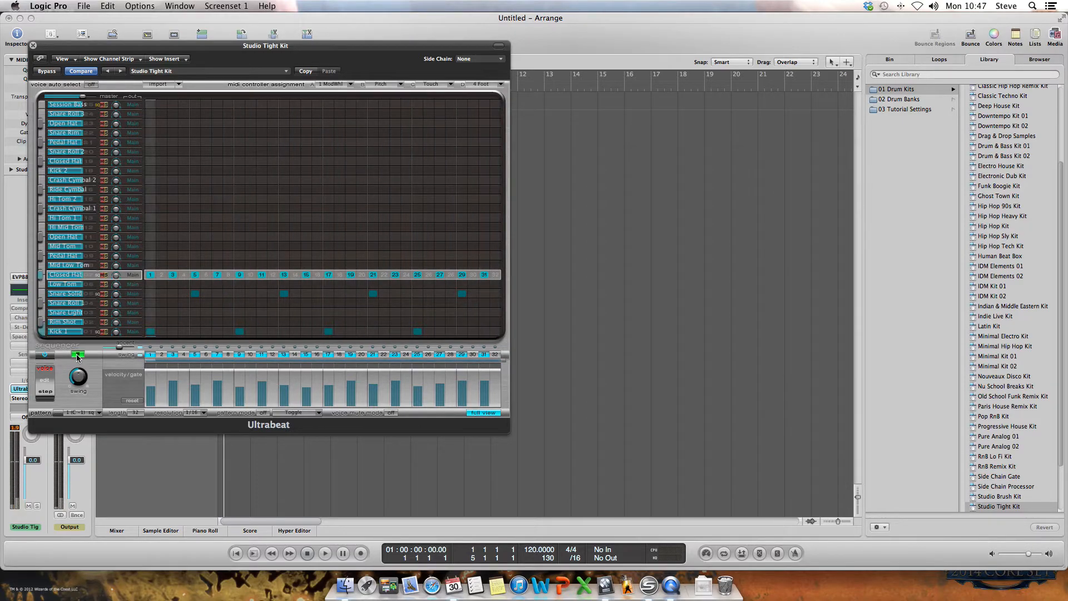
{"action": "left_click", "coordinate": [77, 353]}
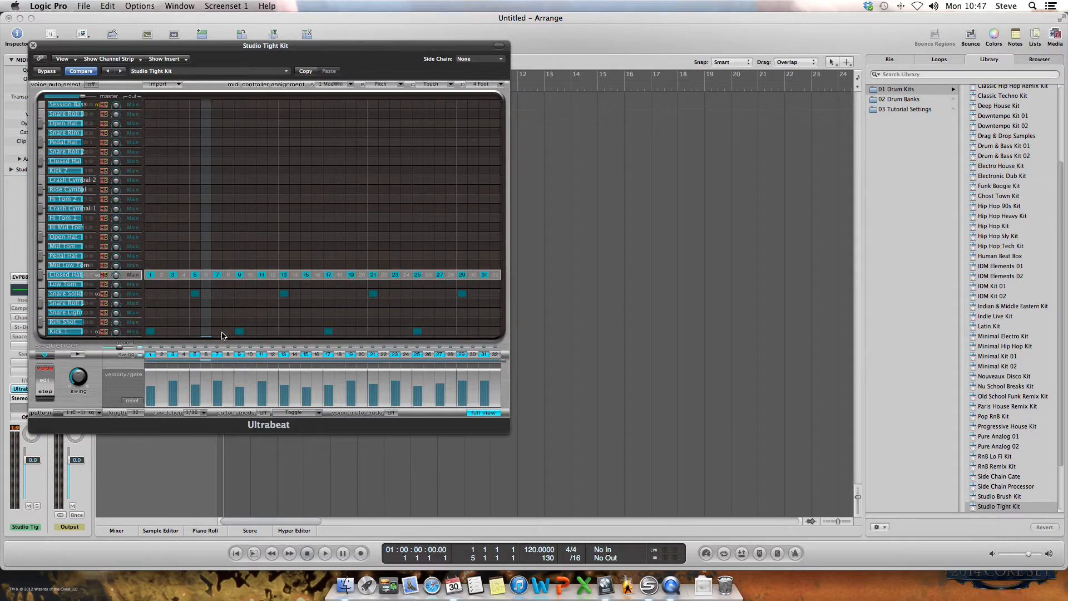
{"action": "left_click", "coordinate": [78, 354]}
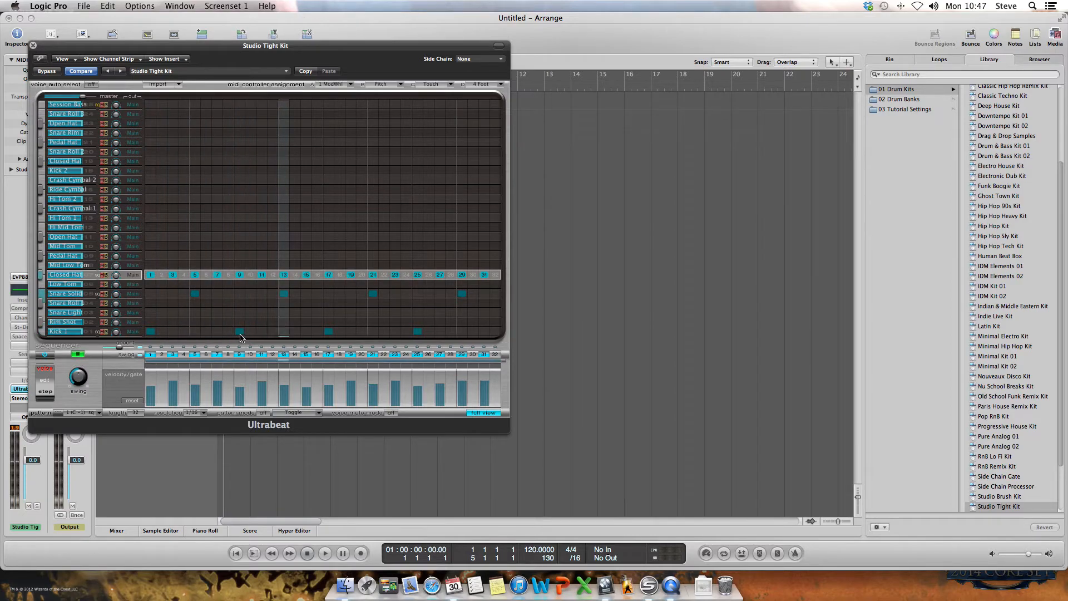
Remove kick hits on steps 9 and 25, add kicks on 11, 20, 23, 27, and an open hat on 31
{"action": "left_click", "coordinate": [239, 331]}
{"action": "left_click", "coordinate": [261, 331]}
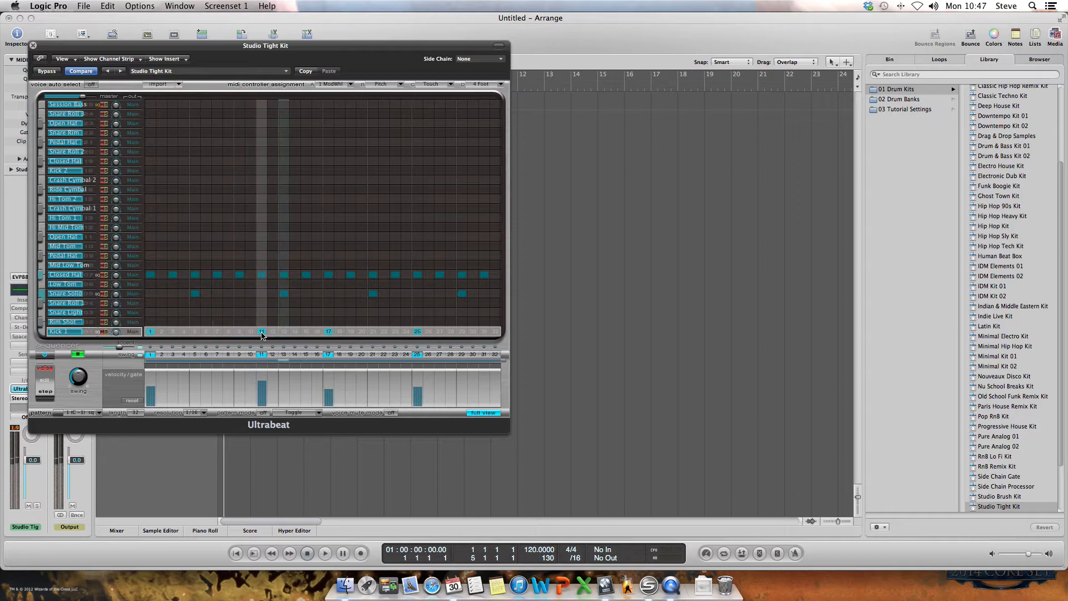
{"action": "left_click", "coordinate": [361, 331]}
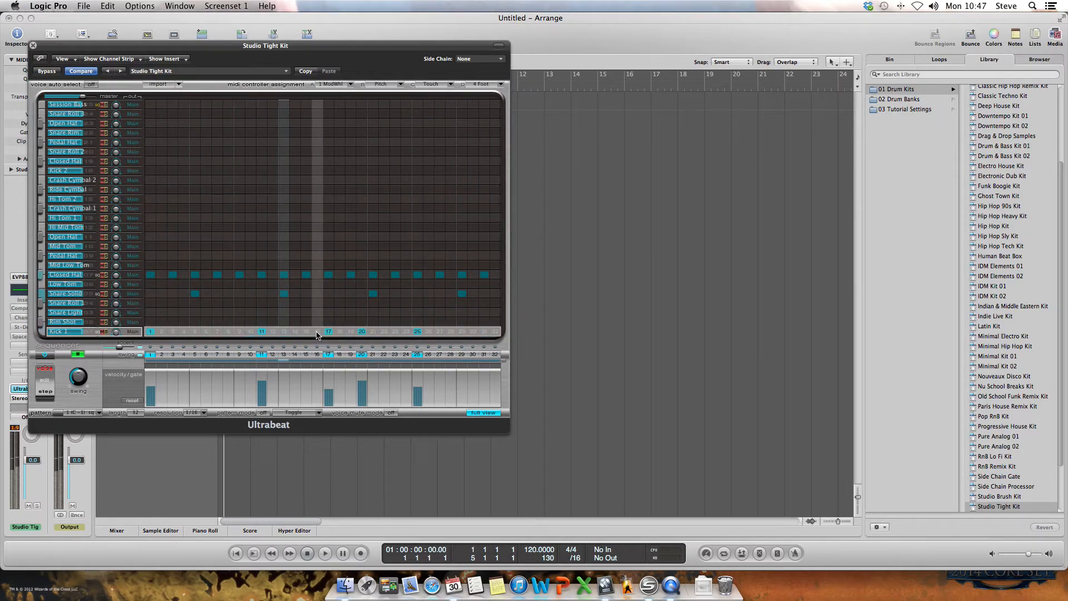
{"action": "left_click", "coordinate": [417, 331]}
{"action": "left_click", "coordinate": [395, 331]}
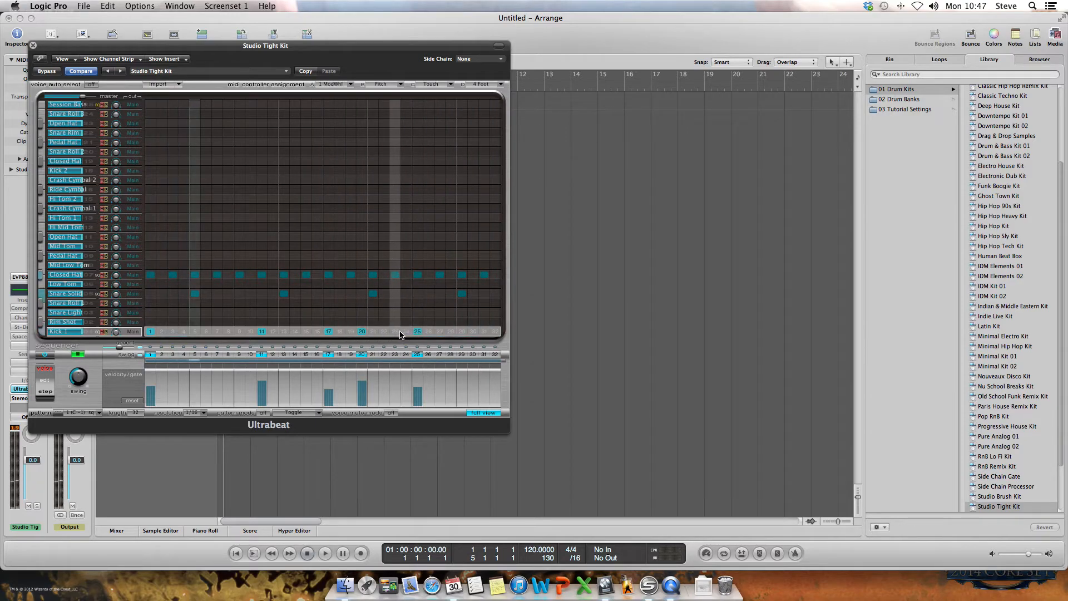
{"action": "left_click", "coordinate": [439, 331]}
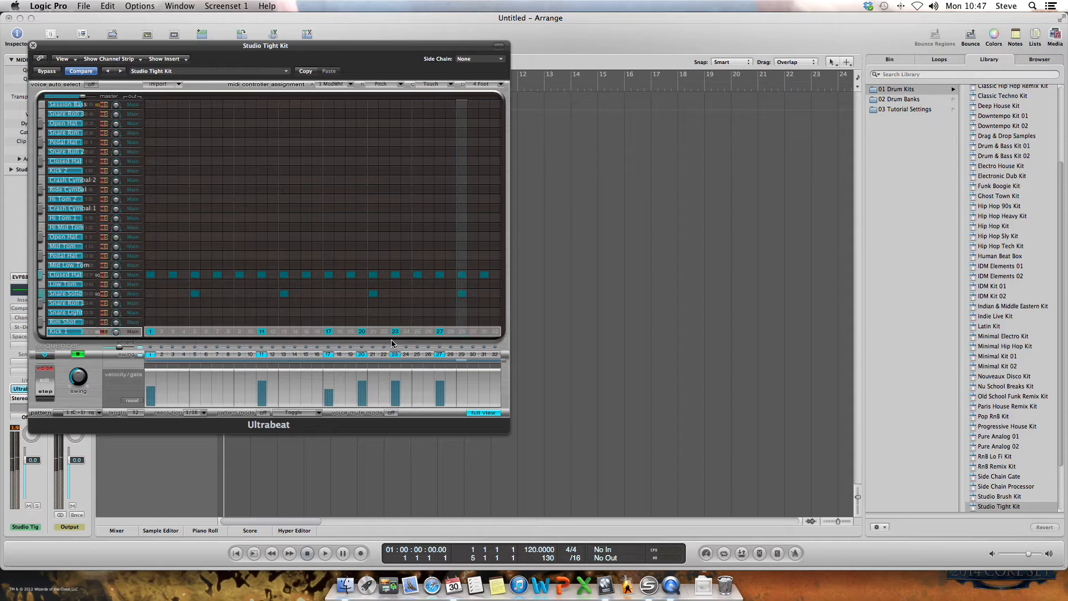
{"action": "left_click", "coordinate": [487, 276]}
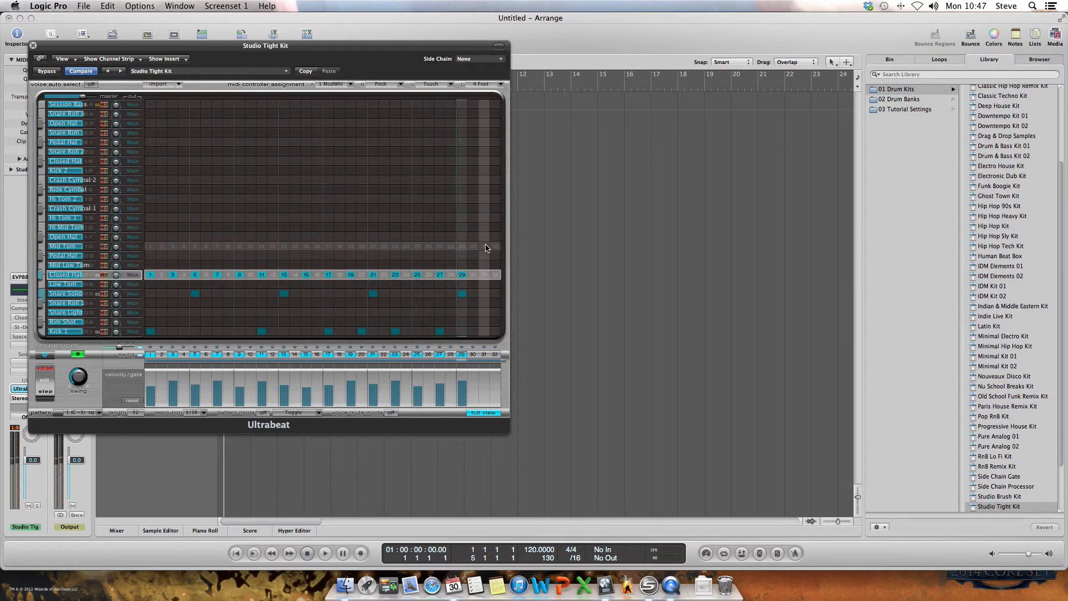
{"action": "left_click", "coordinate": [484, 236]}
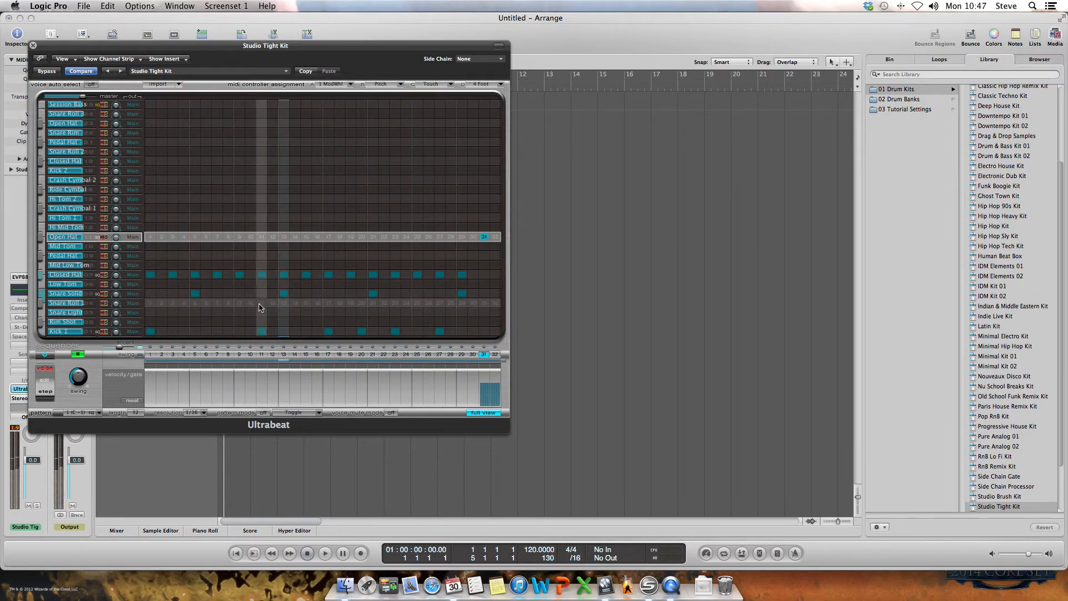
Add a Snare Solid hit on step 15 and stop the sequencer playback
{"action": "left_click", "coordinate": [307, 294]}
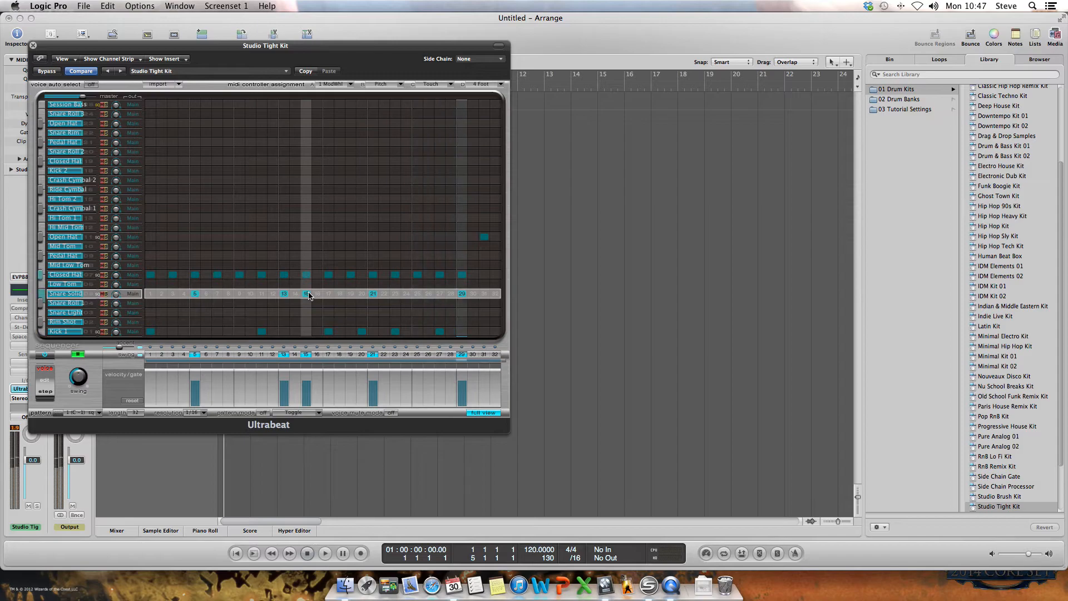
{"action": "left_click", "coordinate": [78, 355]}
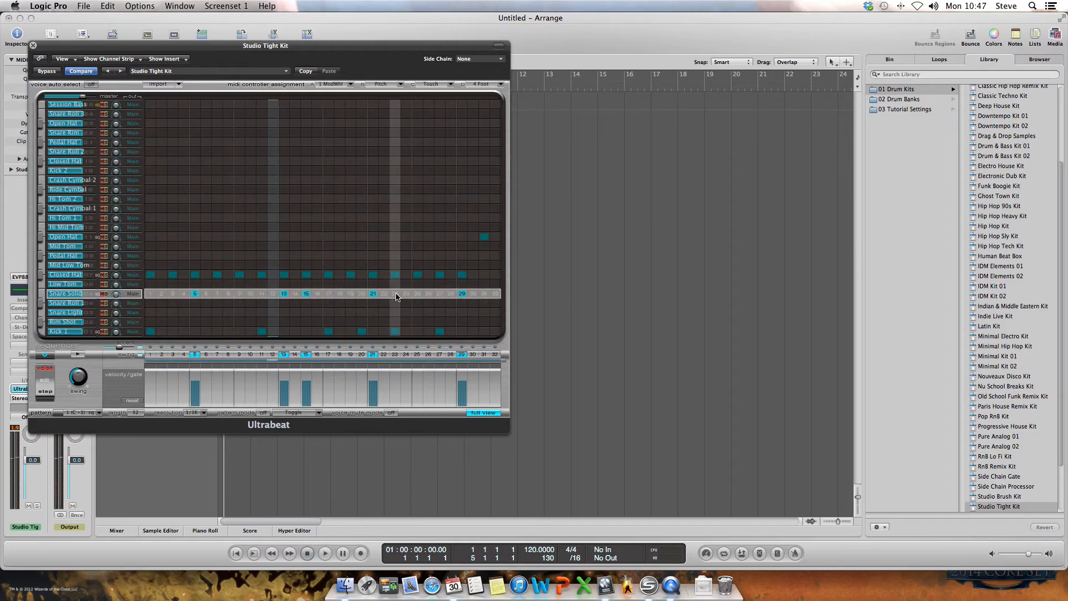
Drag the Ultrabeat window to the right side of the screen to reveal the tracks
{"action": "left_click_drag", "start_coordinate": [209, 47], "coordinate": [683, 83]}
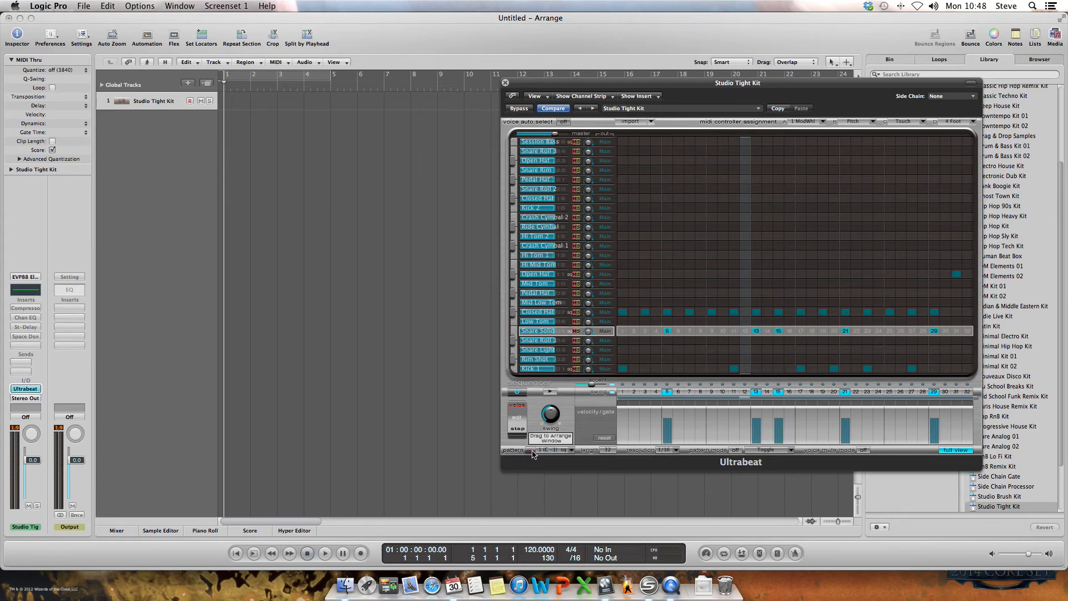
Drop the pattern at bar 1 of the Studio Tight Kit track, switch off the sequencer, and close Ultrabeat
{"action": "left_click_drag", "start_coordinate": [529, 443], "coordinate": [236, 115]}
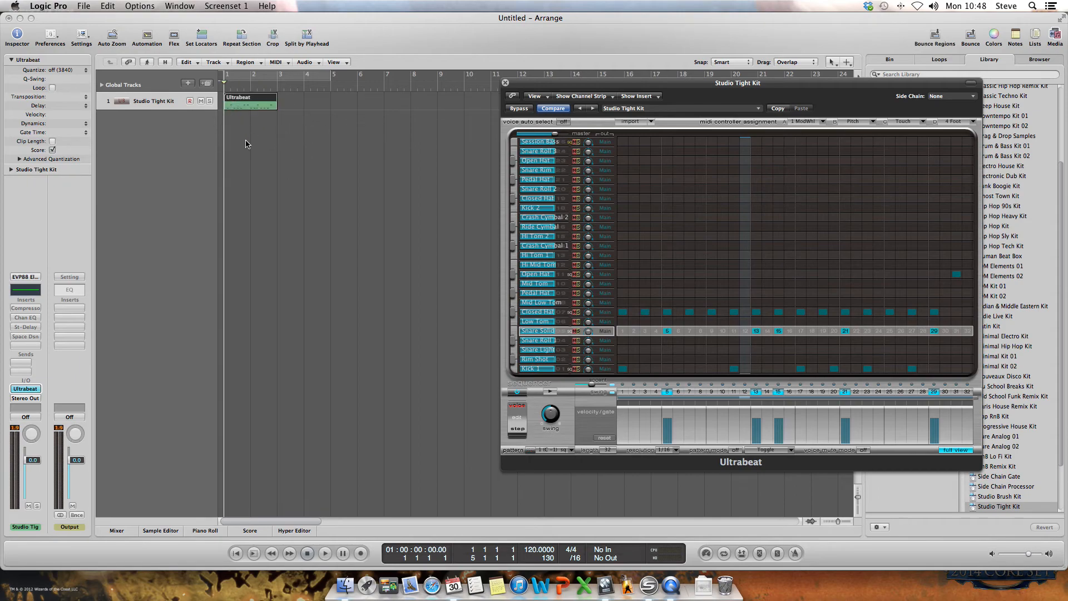
{"action": "left_click", "coordinate": [516, 394]}
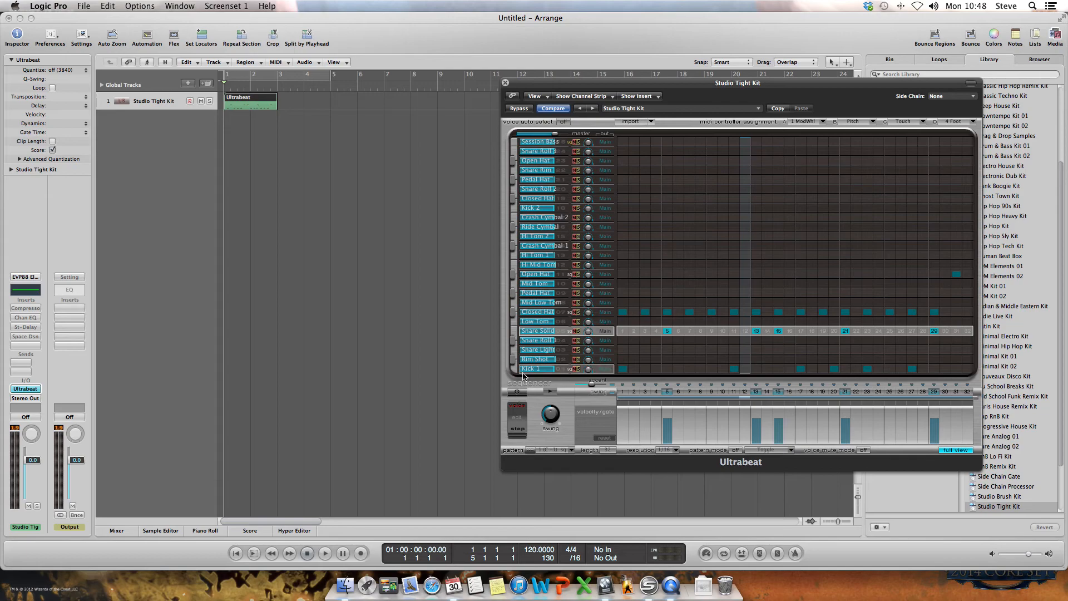
{"action": "left_click", "coordinate": [505, 83]}
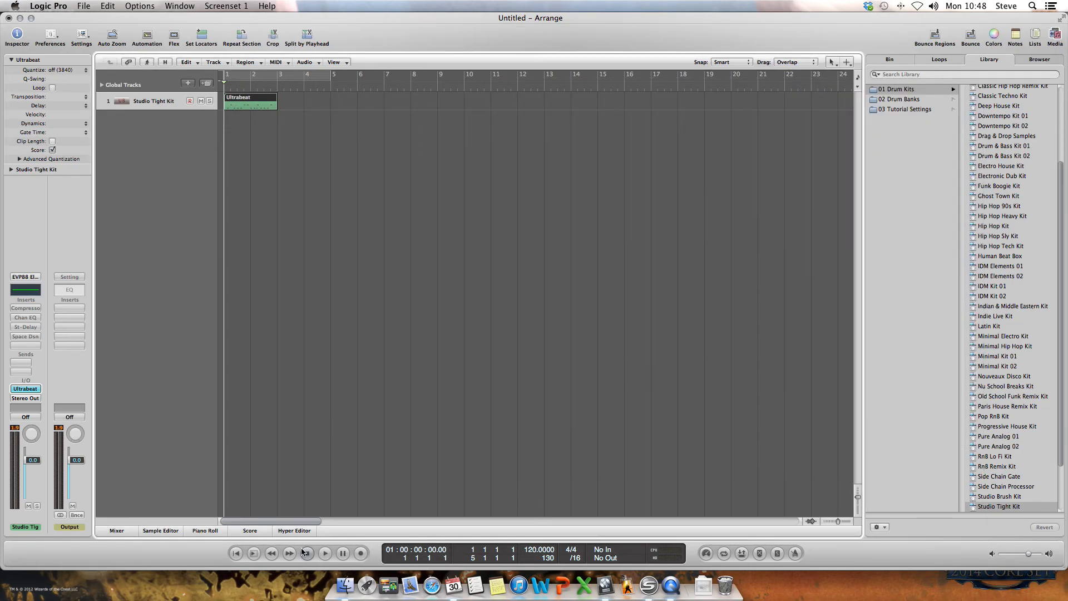
Audition the region, loop it out to bar 9, and return the playhead to the start
{"action": "left_click", "coordinate": [325, 552]}
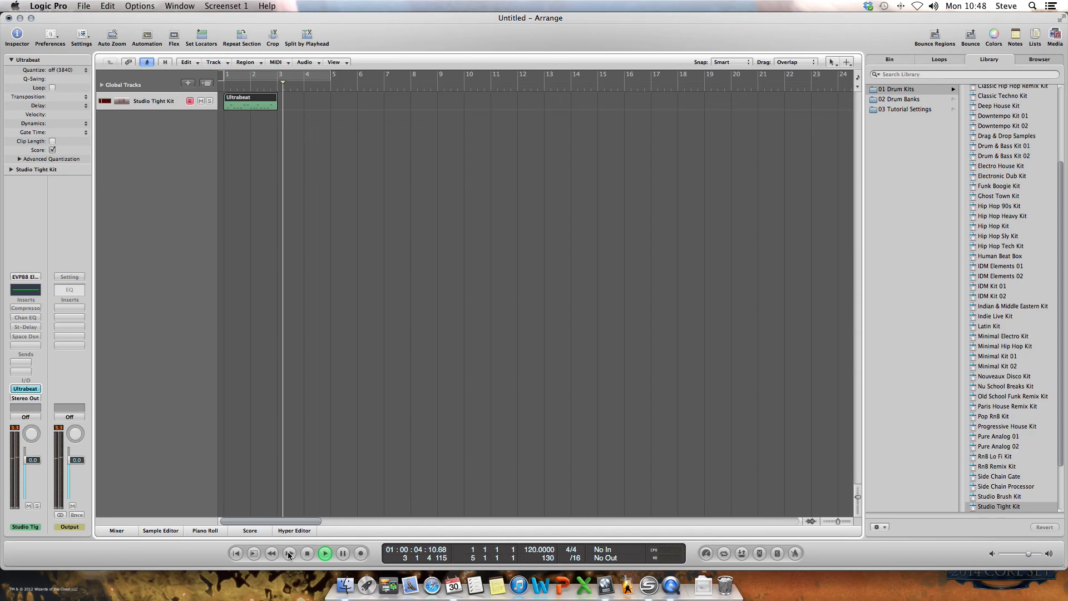
{"action": "left_click", "coordinate": [306, 552]}
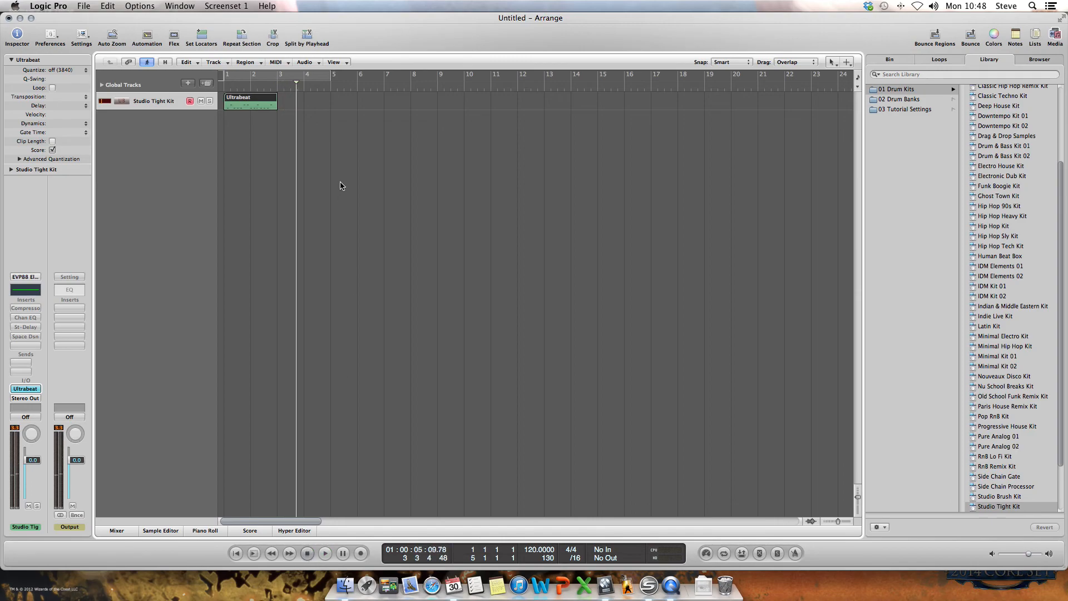
{"action": "left_click_drag", "start_coordinate": [275, 97], "coordinate": [442, 97]}
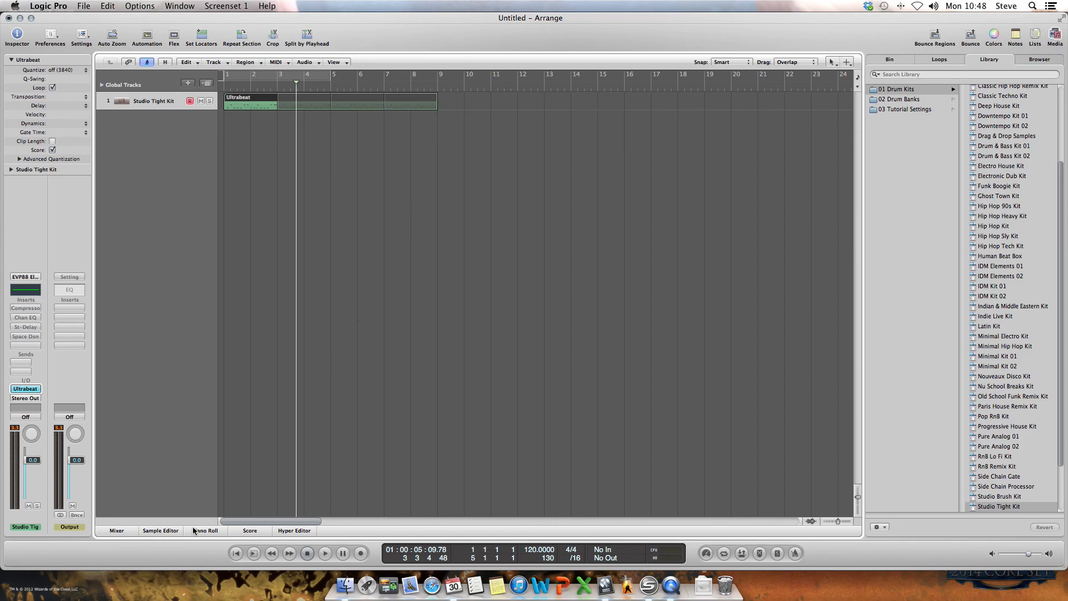
{"action": "left_click", "coordinate": [235, 553]}
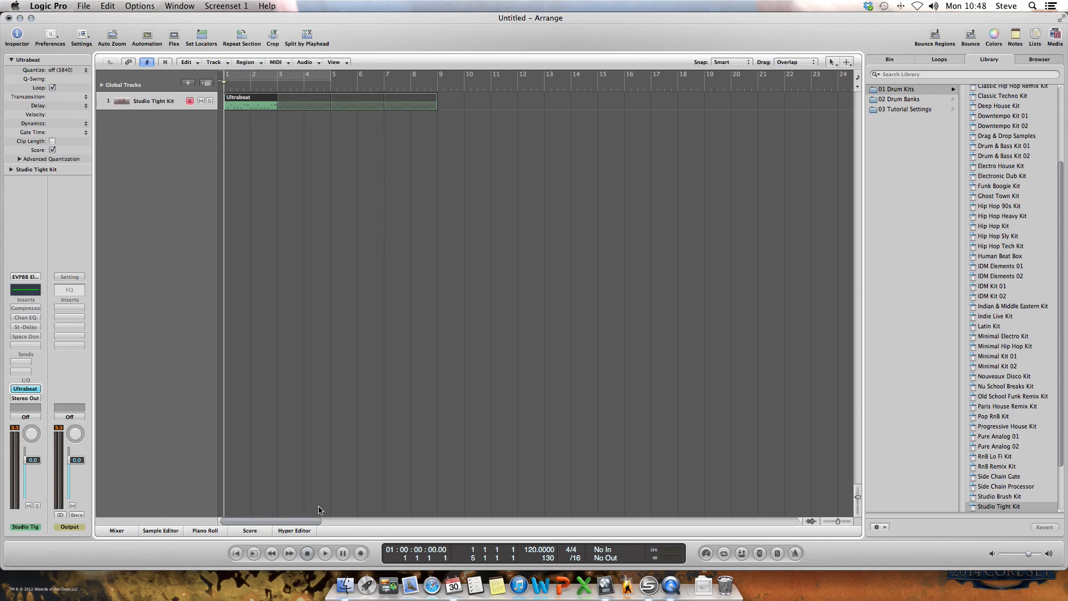